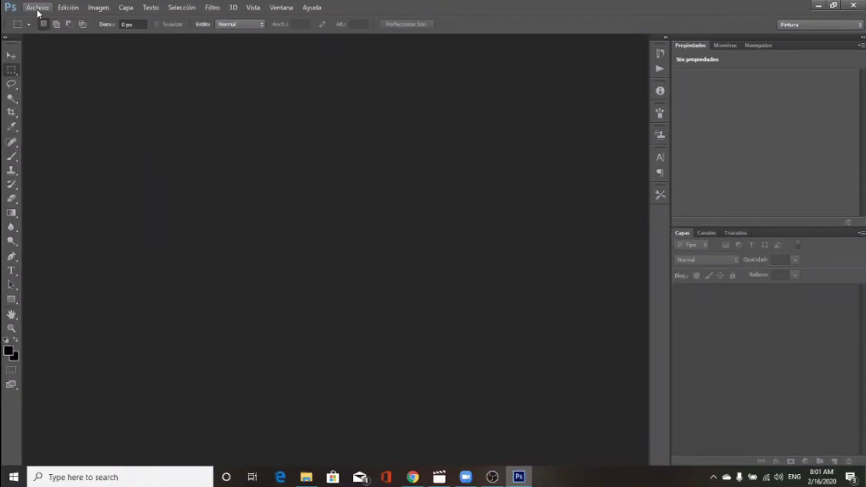
- Open Blue Background.jpg through the Archivo > Abrir dialog as the starting canvas
click(37, 7)
click(42, 29)
double_click(89, 74)
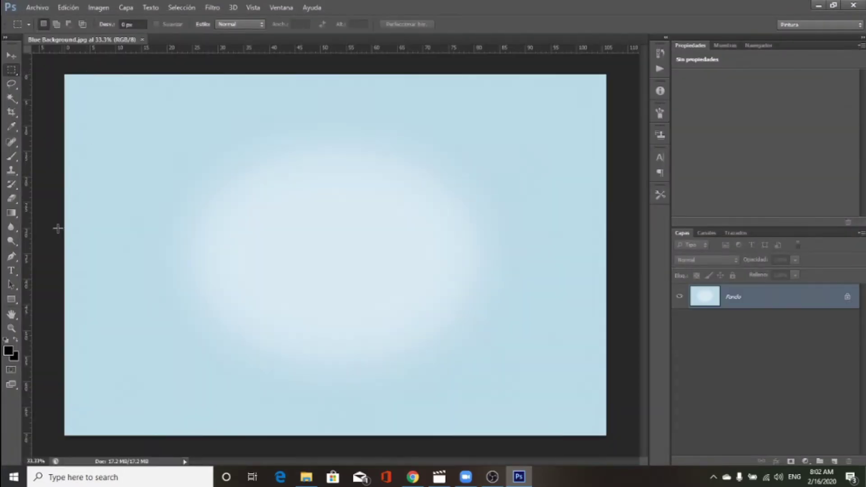
- Start a new horizontal text layer on the canvas
click(11, 285)
click(11, 271)
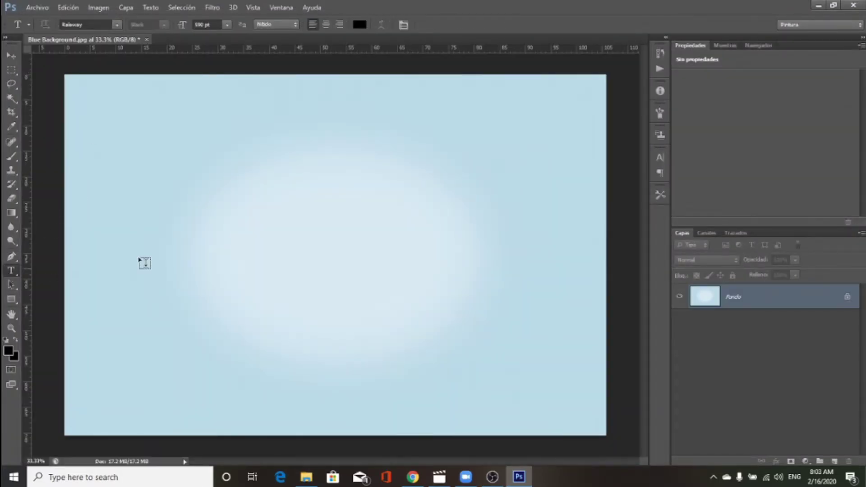
click(257, 238)
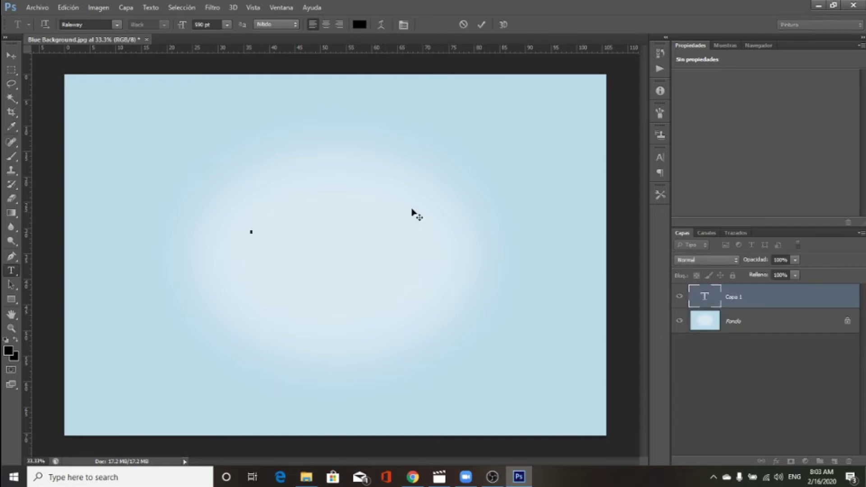
- In the Character panel, set font size 580 pt and tracking 10
click(661, 158)
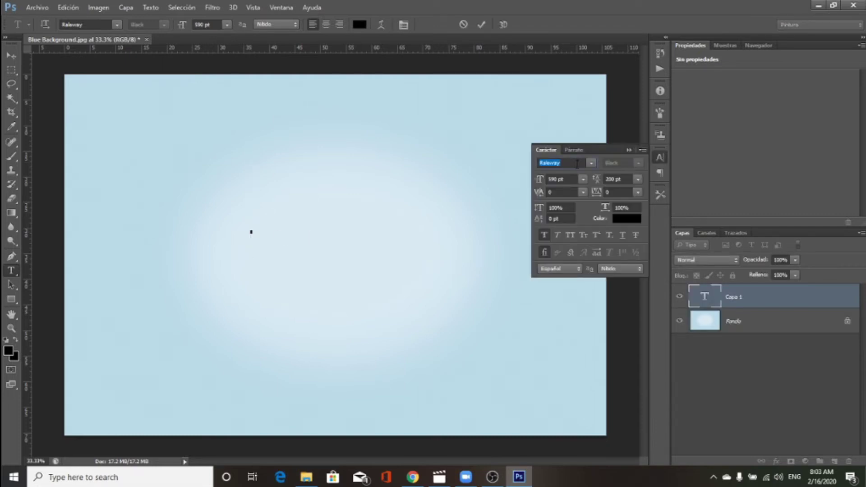
click(556, 178)
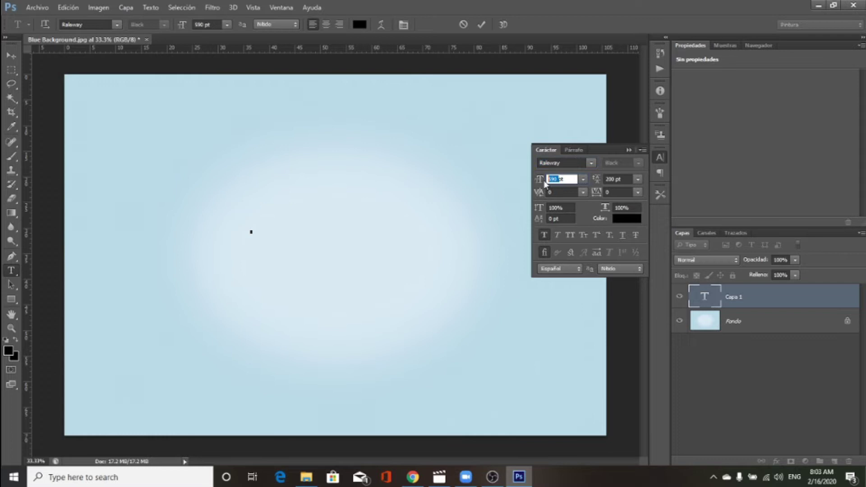
text(550)
key(Return)
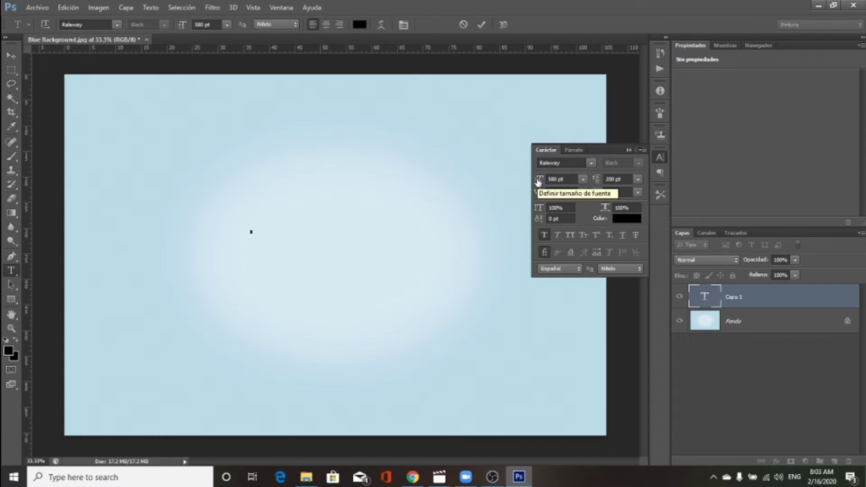
click(609, 192)
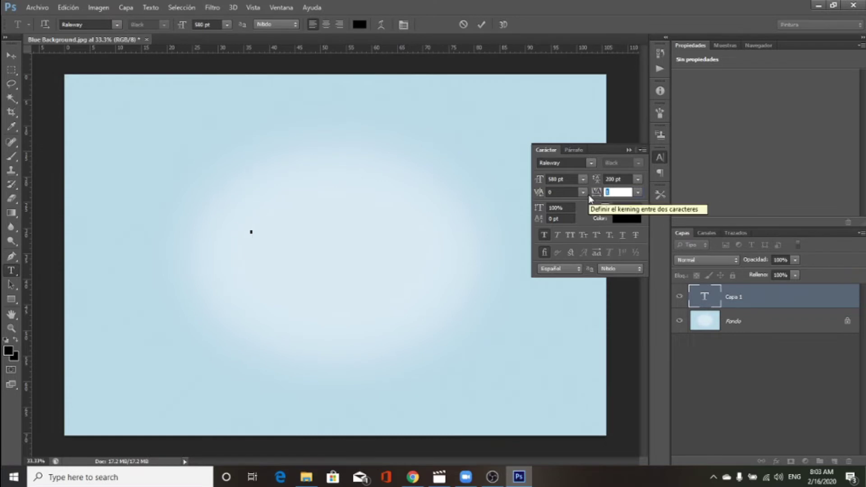
text(10)
key(Return)
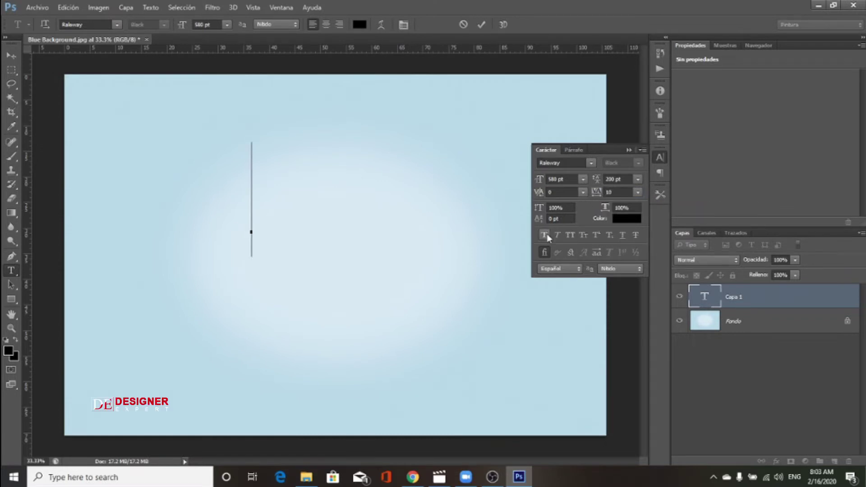
- Type DORADO, commit the text, and drag it to the canvas centre
click(630, 150)
text(DO)
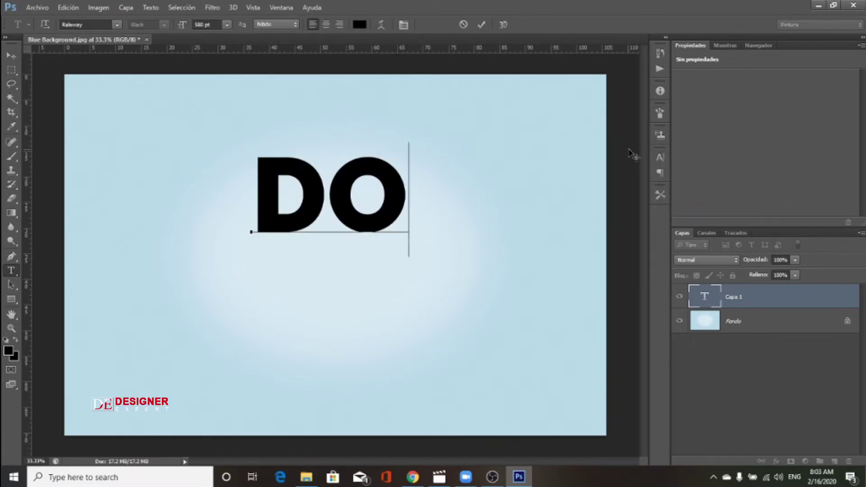
text(RAD)
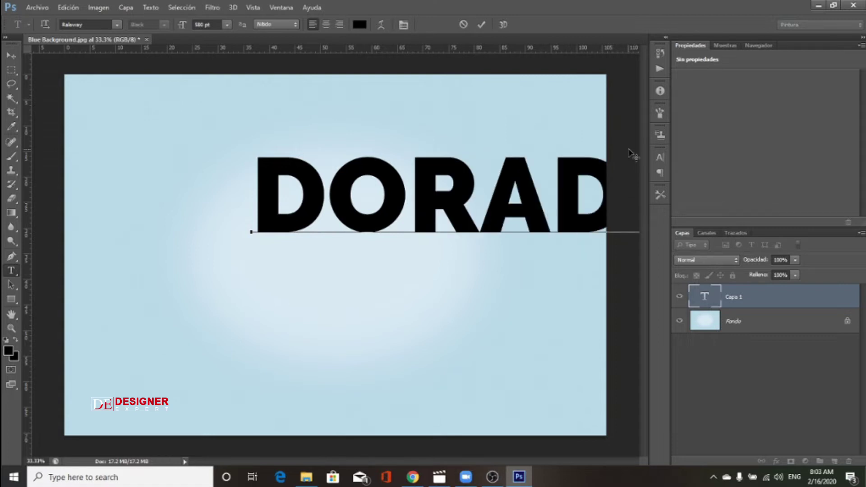
click(11, 55)
drag(446, 194, 309, 244)
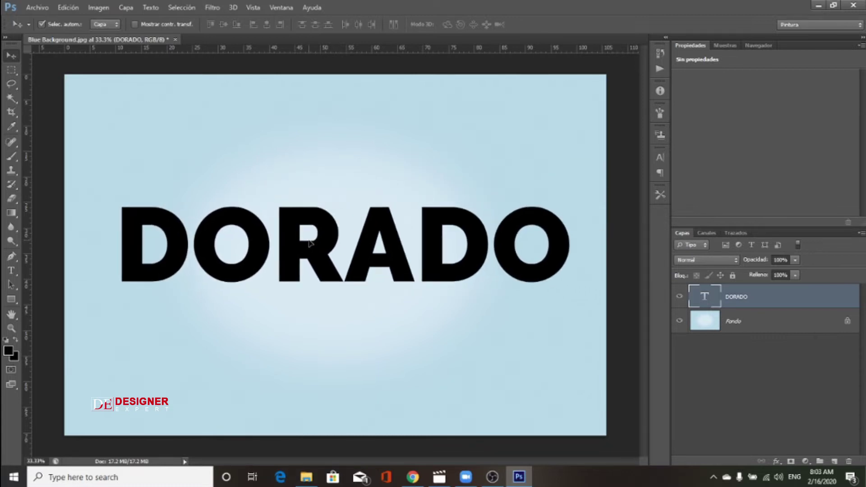
- Duplicate the DORADO text layer
right_click(773, 303)
click(748, 64)
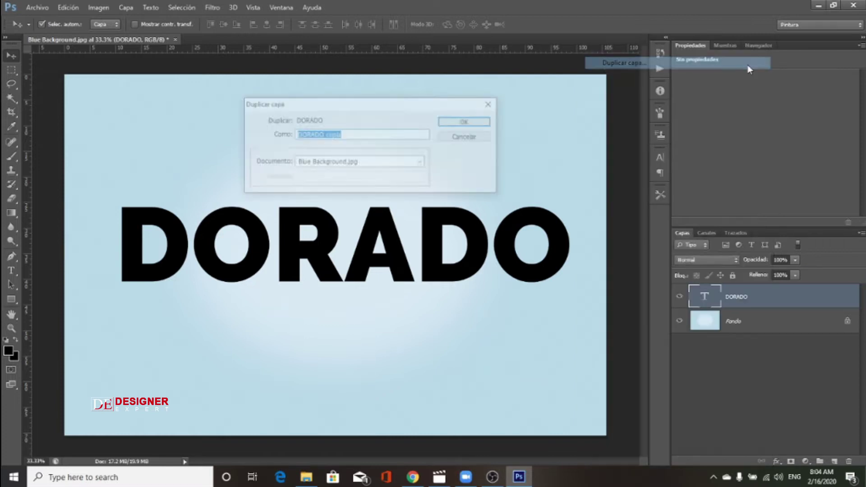
click(482, 123)
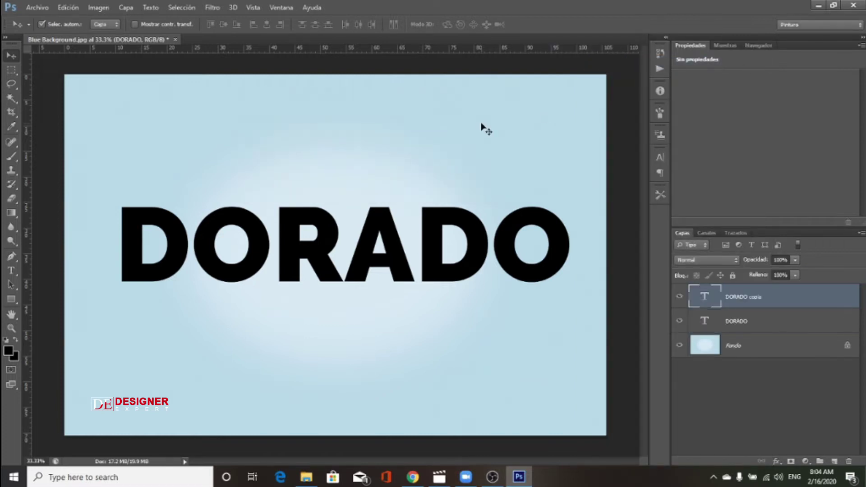
- Show the Actions panel and create a new action set named Dorado Action
click(291, 13)
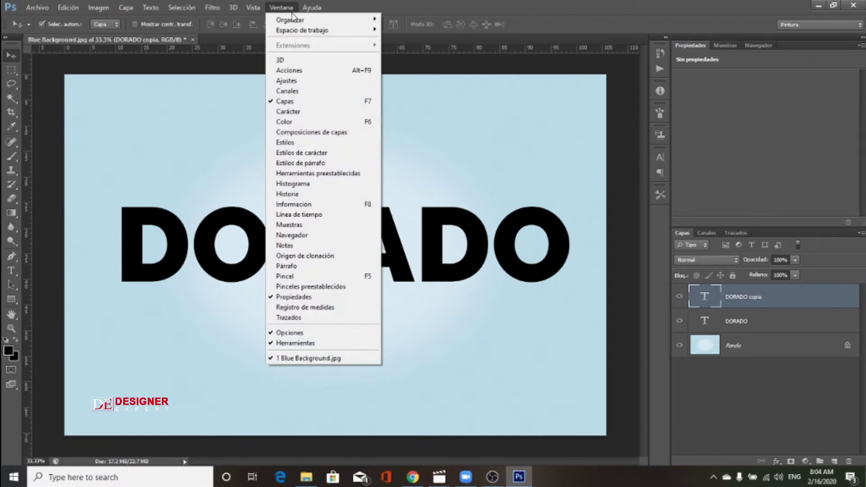
click(298, 71)
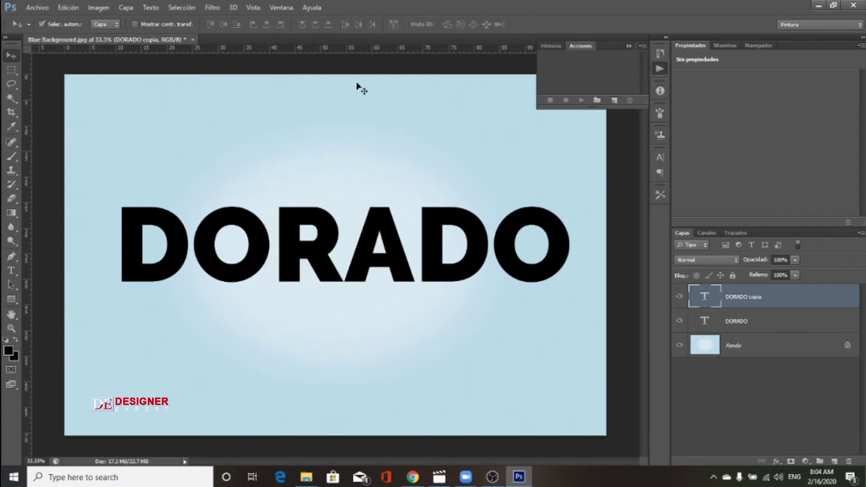
click(596, 104)
text(Dorado Action)
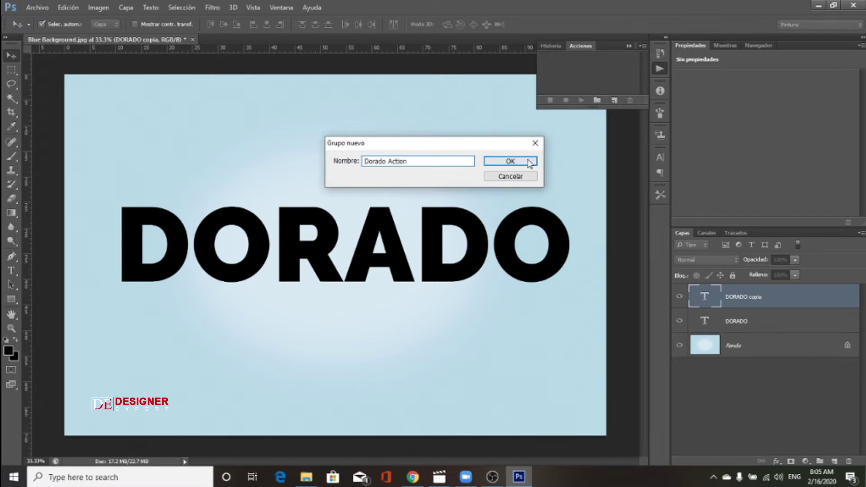
click(527, 163)
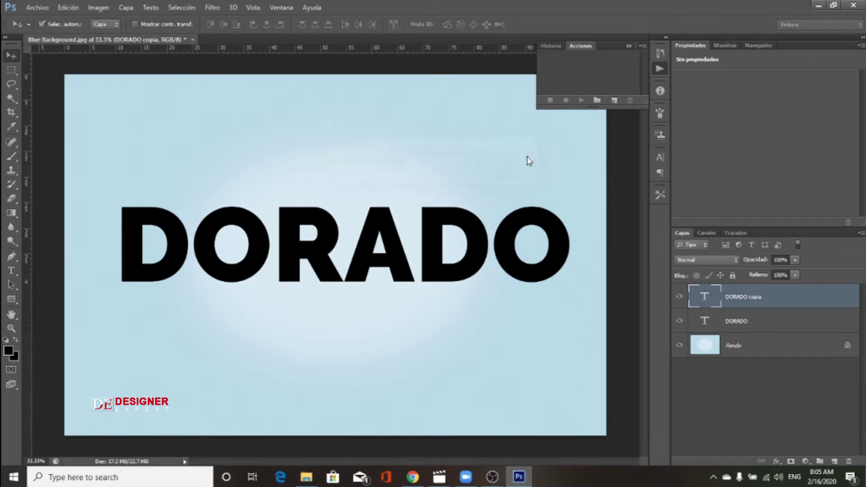
- Rename the DORADO copia layer to Action
double_click(743, 298)
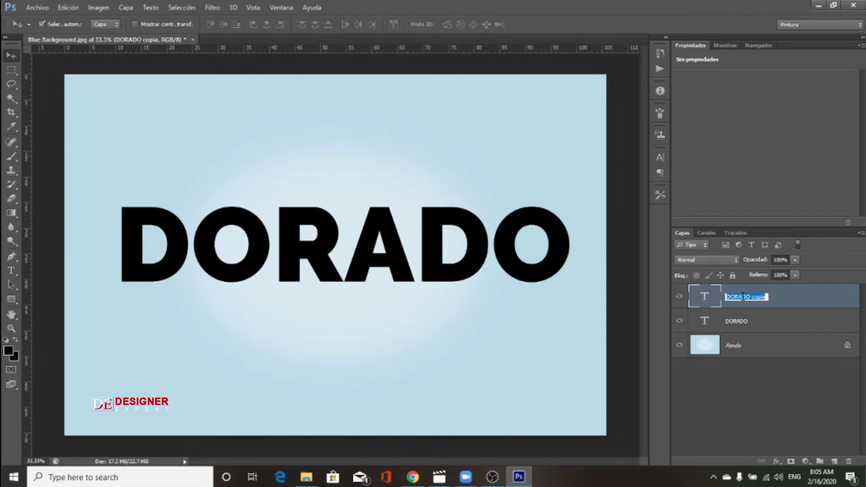
text(Action)
key(Return)
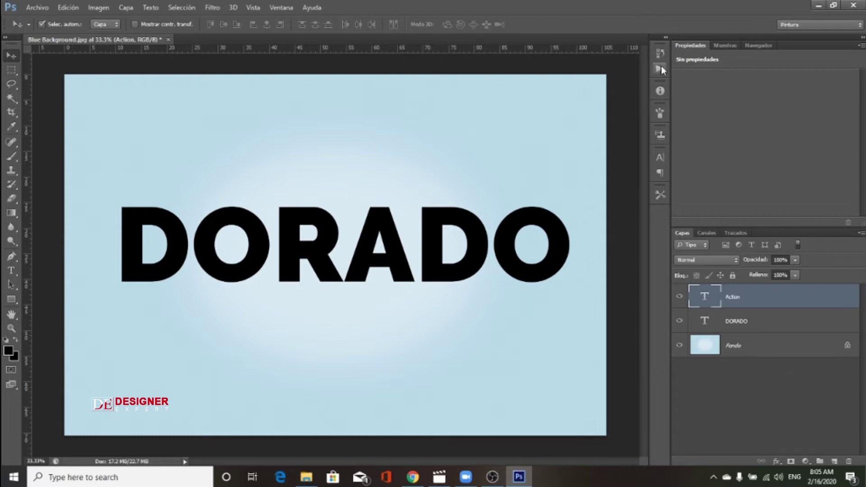
- Create a new action named Action in the set and start recording
click(661, 68)
click(615, 101)
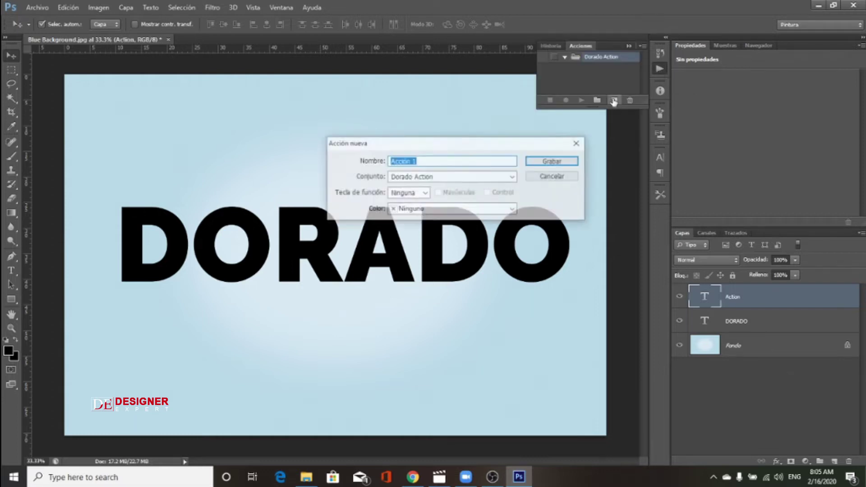
text(Ac)
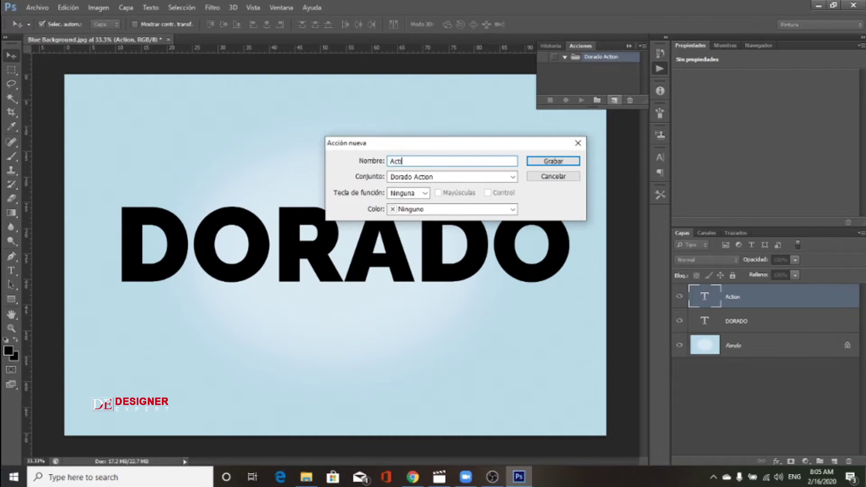
click(565, 162)
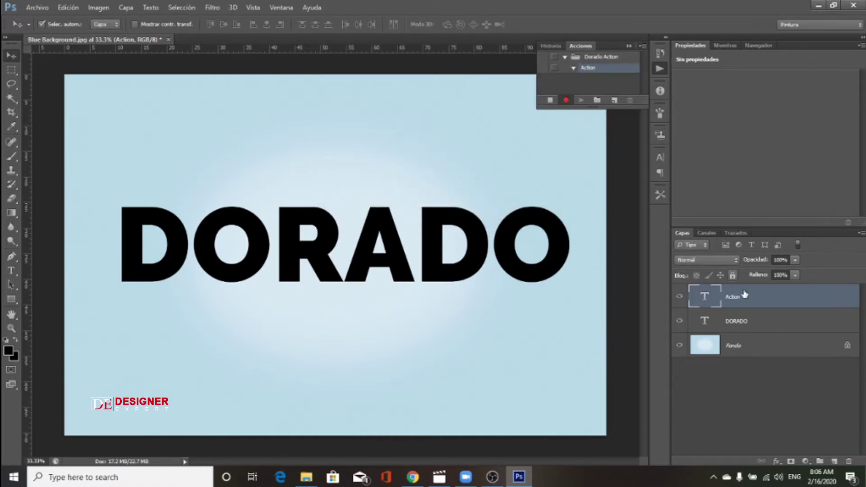
- Duplicate the Action layer as Action copia and move it one step down the stack
right_click(767, 293)
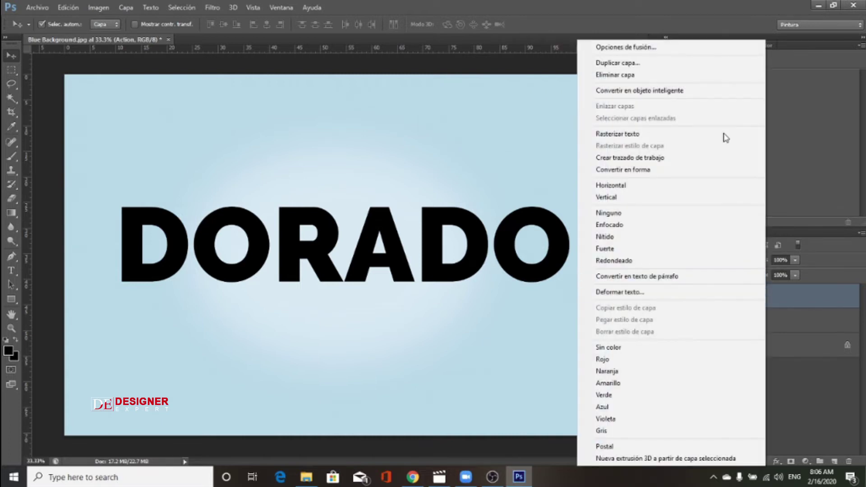
click(724, 63)
click(468, 123)
click(660, 70)
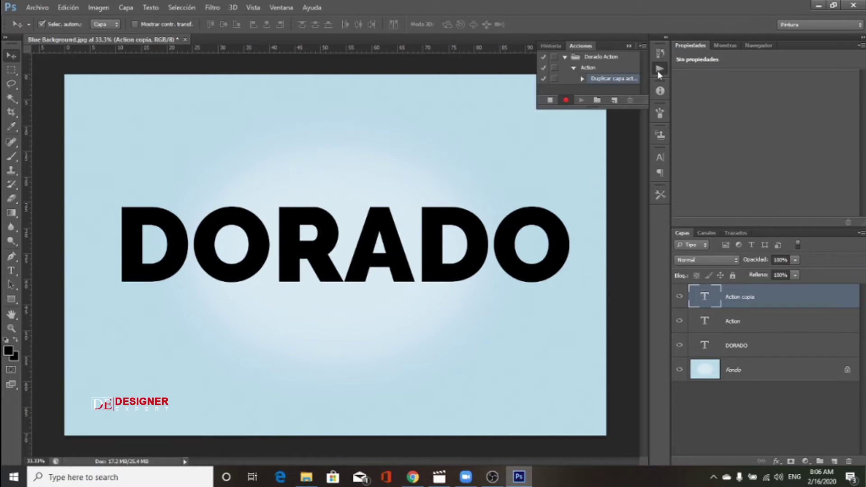
click(126, 7)
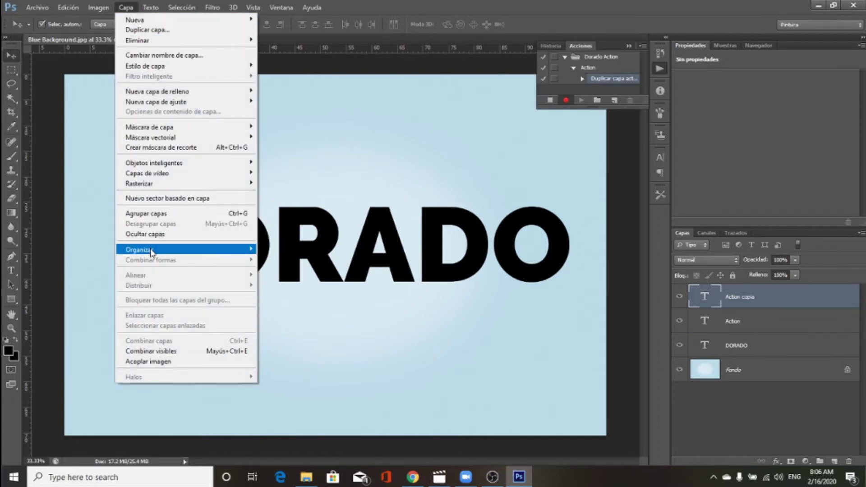
mouse_move(140, 251)
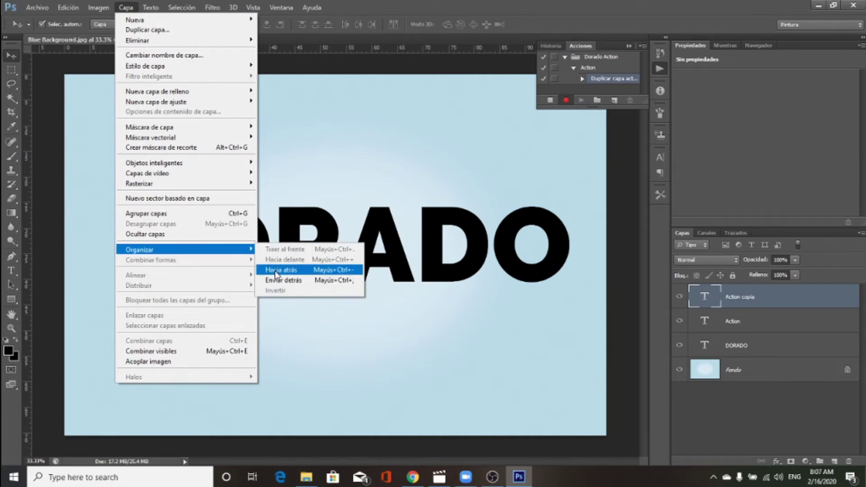
click(276, 270)
- Free-transform Action copia to 99.93% width and 99.90% height, then commit
click(68, 8)
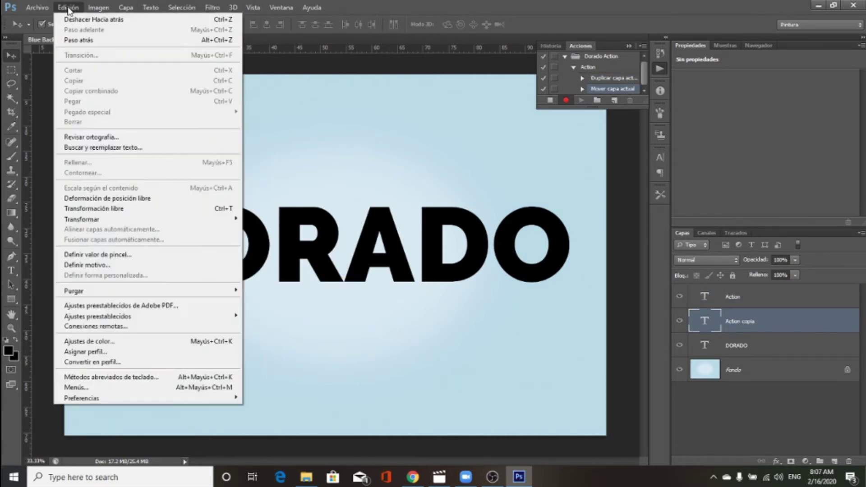
click(91, 208)
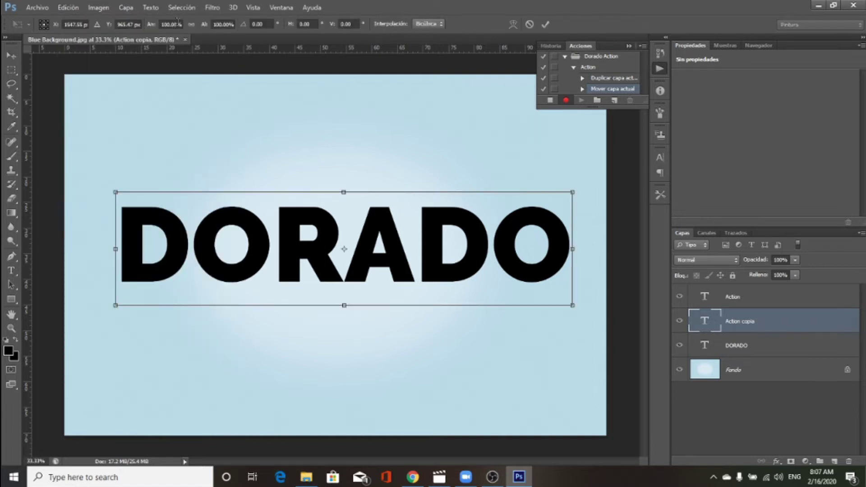
double_click(171, 24)
text(99.93)
key(Return)
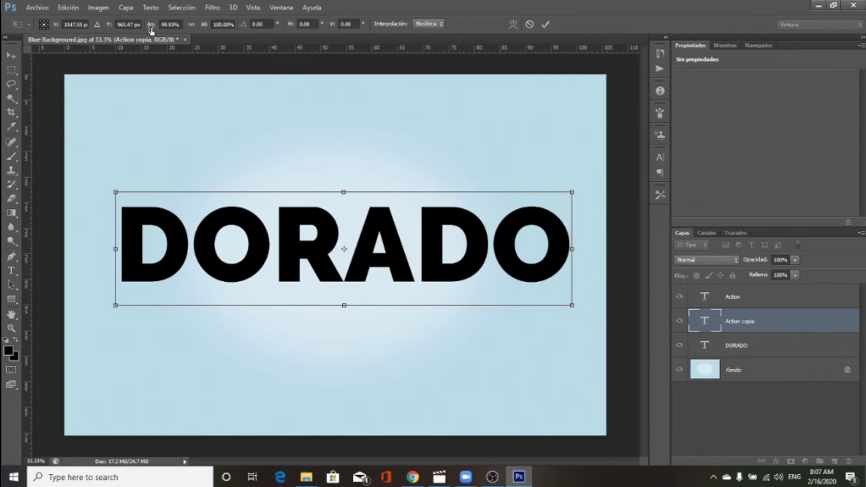
double_click(222, 24)
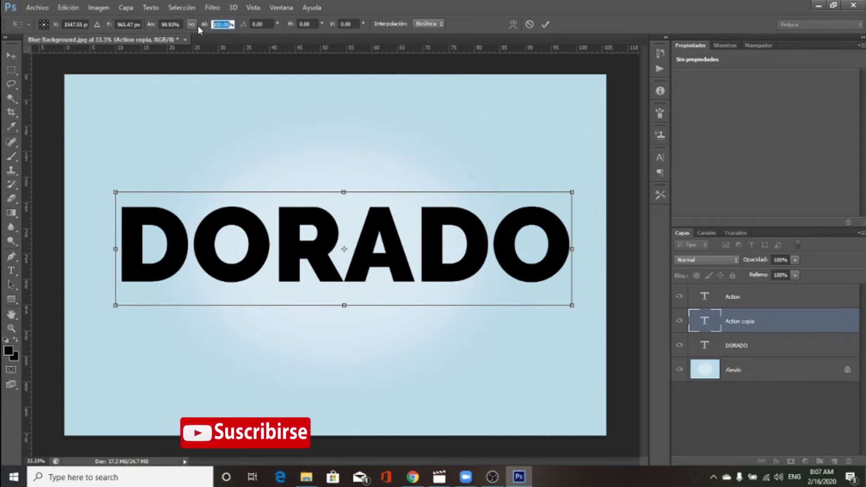
text(99.90)
key(Return)
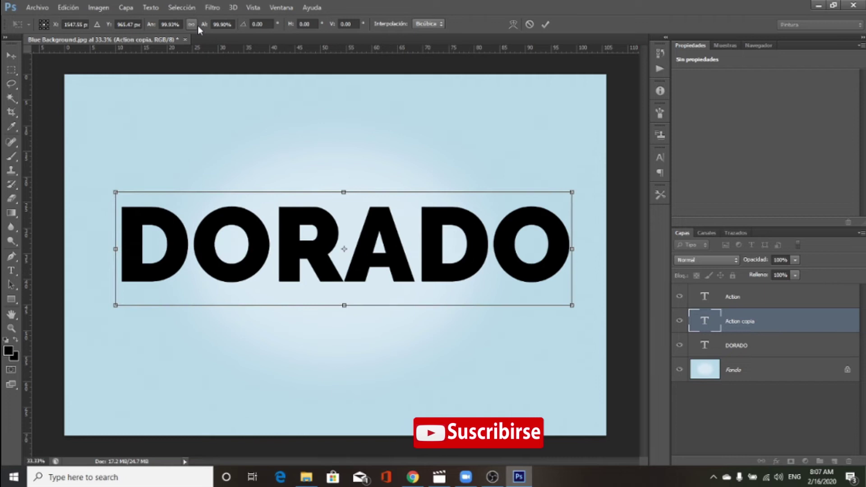
click(546, 24)
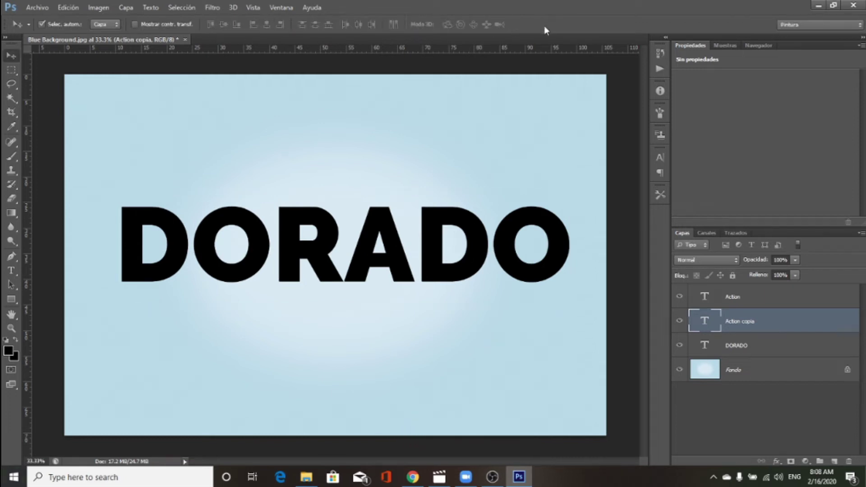
- Stop recording the action and delete the Action copia layer
click(659, 69)
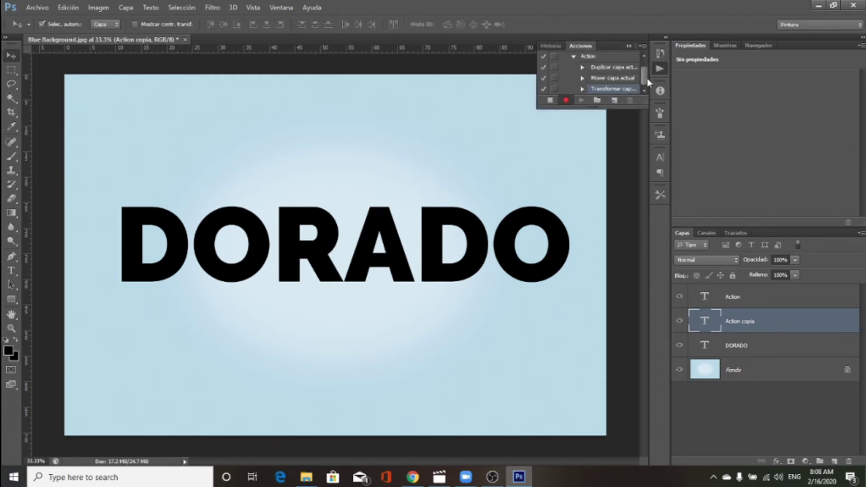
click(551, 101)
right_click(774, 323)
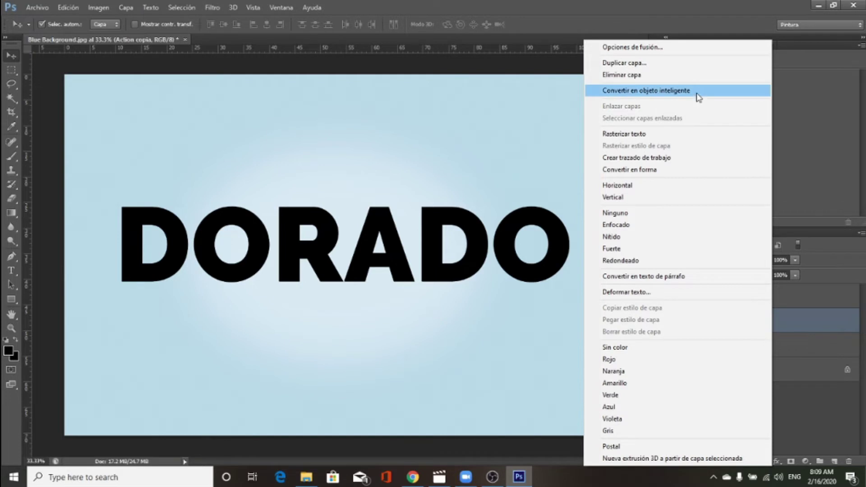
click(694, 75)
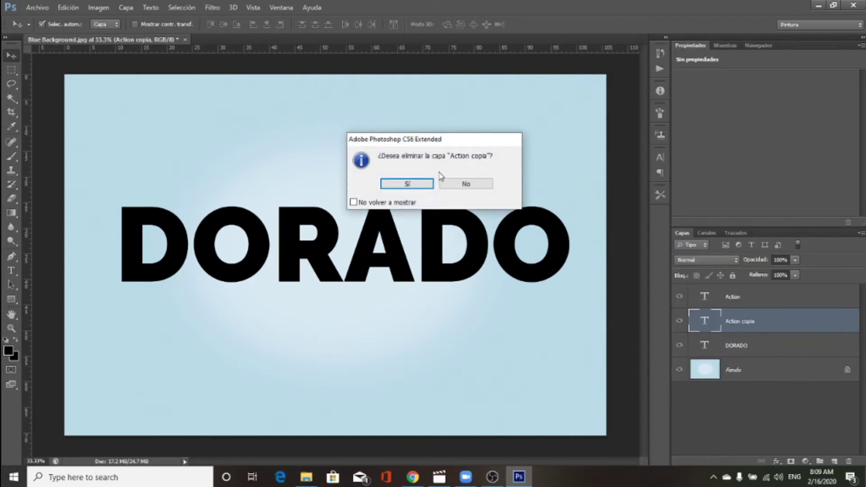
click(422, 184)
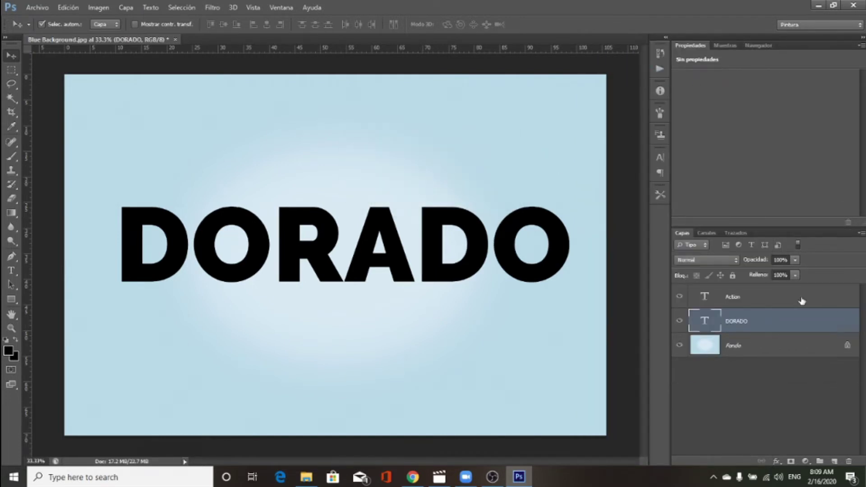
- Delete the Action layer, leaving only DORADO above Fondo
right_click(802, 301)
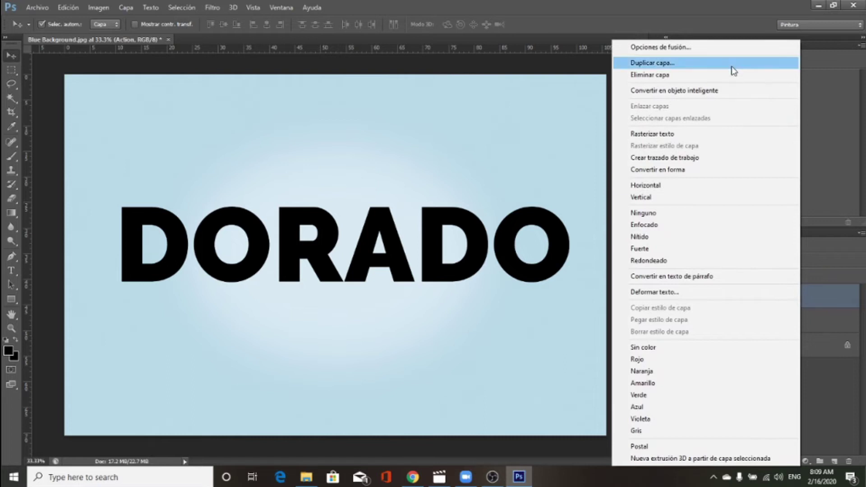
click(733, 75)
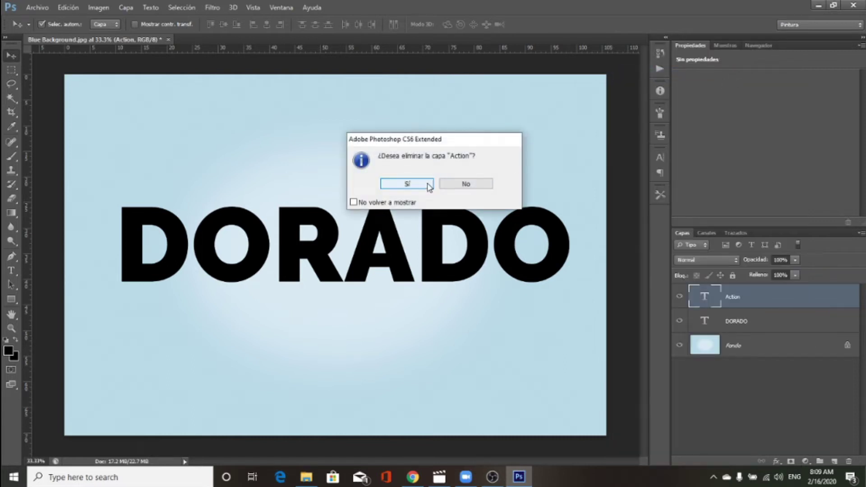
click(429, 185)
click(660, 70)
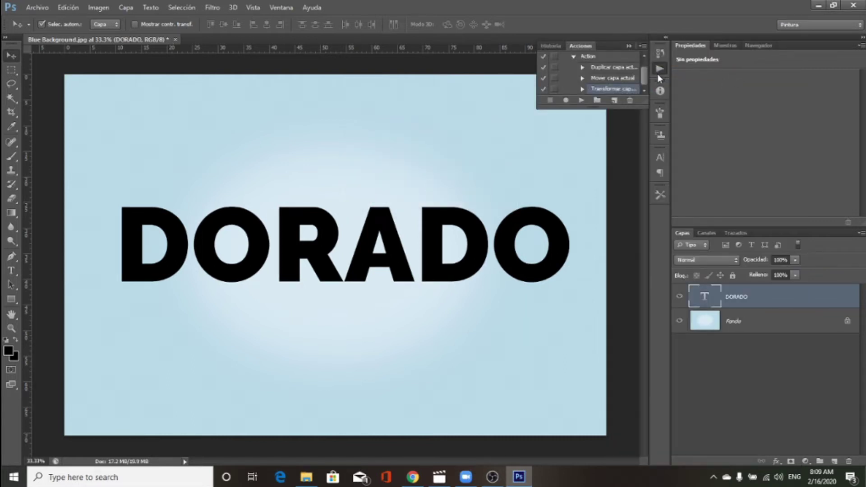
- Replay the Action repeatedly to stack Action copia layers into DORADO's extruded edge
click(583, 100)
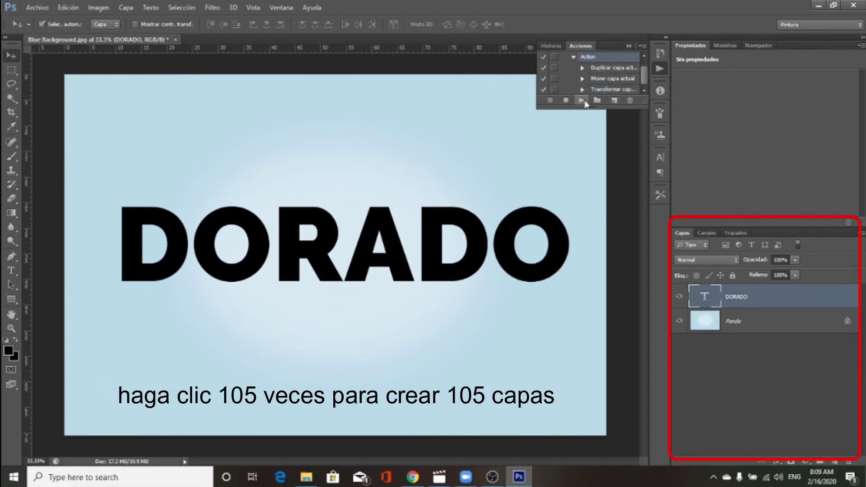
click(582, 101)
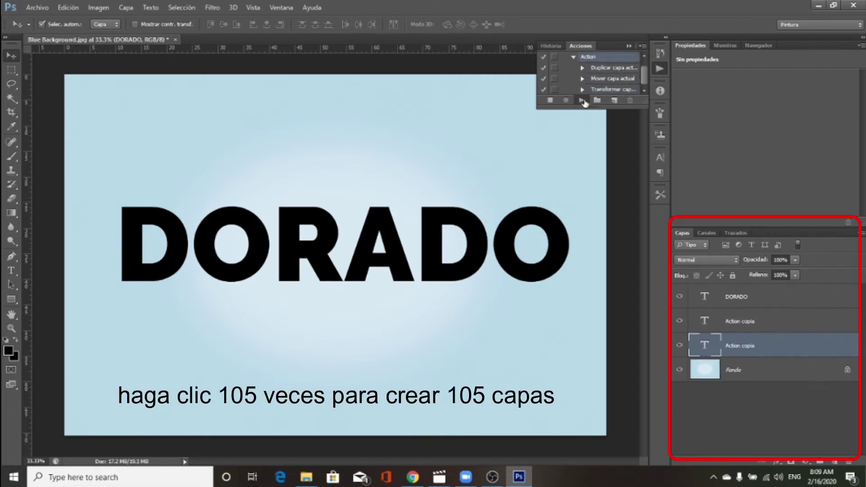
click(582, 101)
click(583, 100)
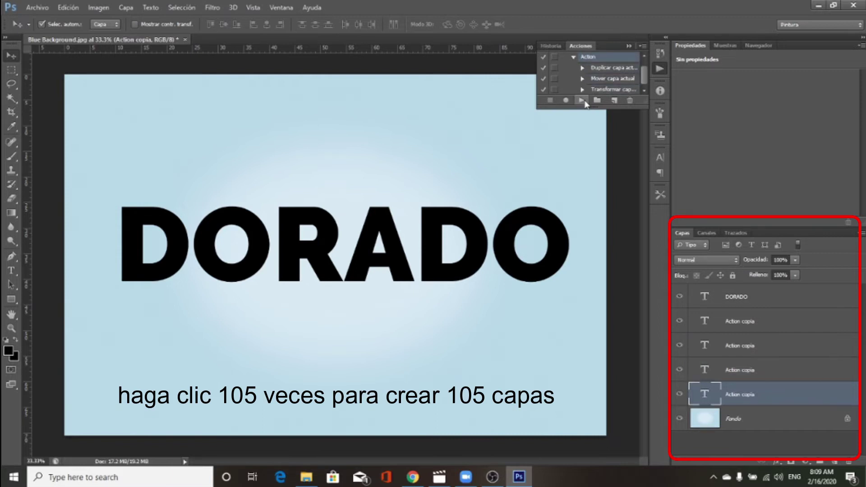
click(583, 100)
click(584, 100)
click(584, 101)
click(584, 100)
click(584, 100)
click(584, 100)
click(584, 100)
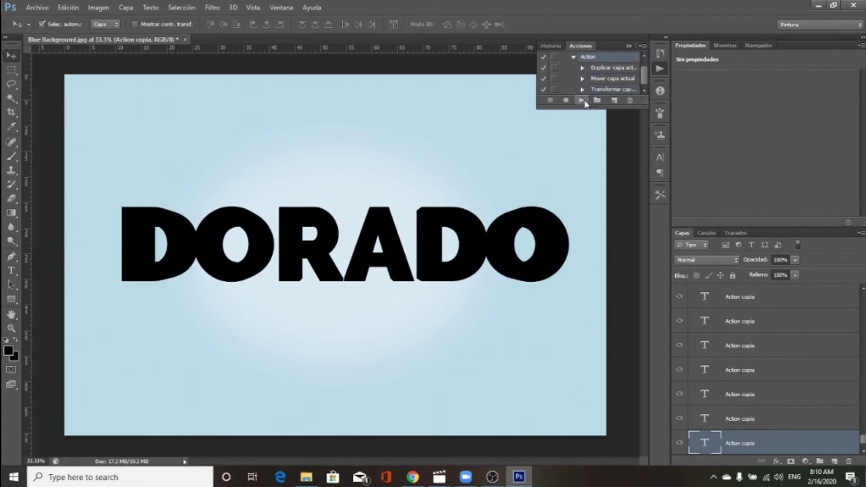
click(585, 101)
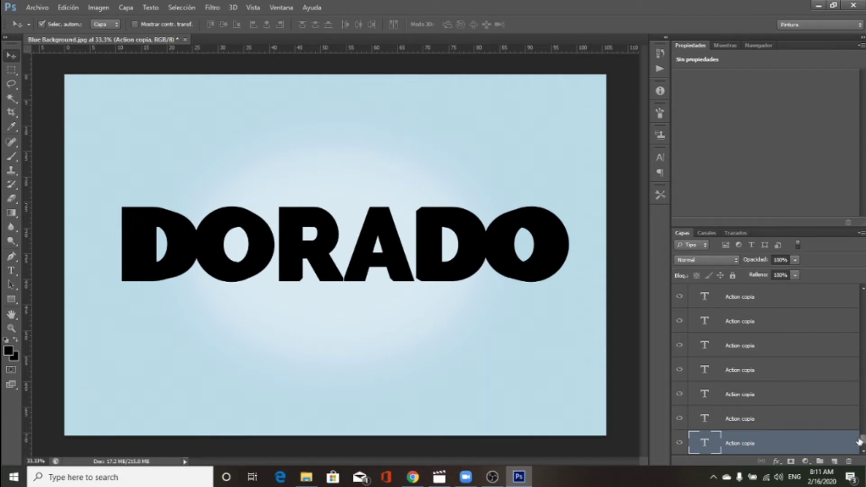
- Duplicate the bottom Action copia layer as Shadow and move it just above Fondo
drag(860, 442, 864, 448)
right_click(822, 421)
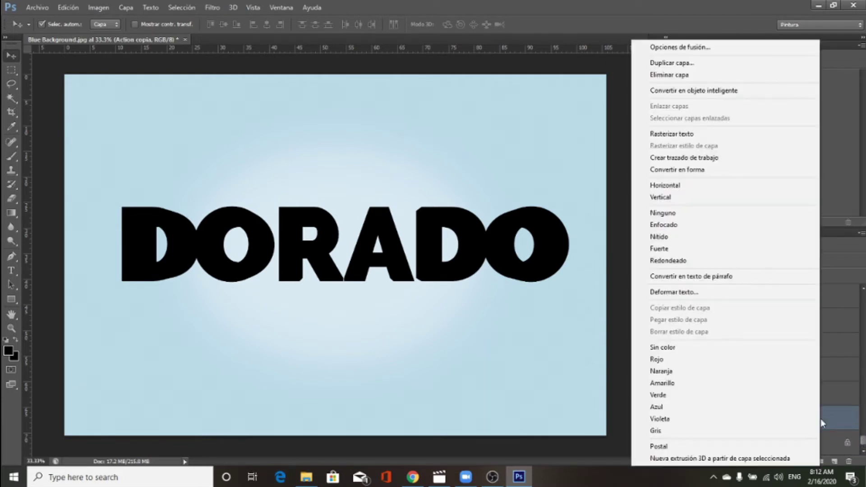
click(751, 66)
text(Shadow)
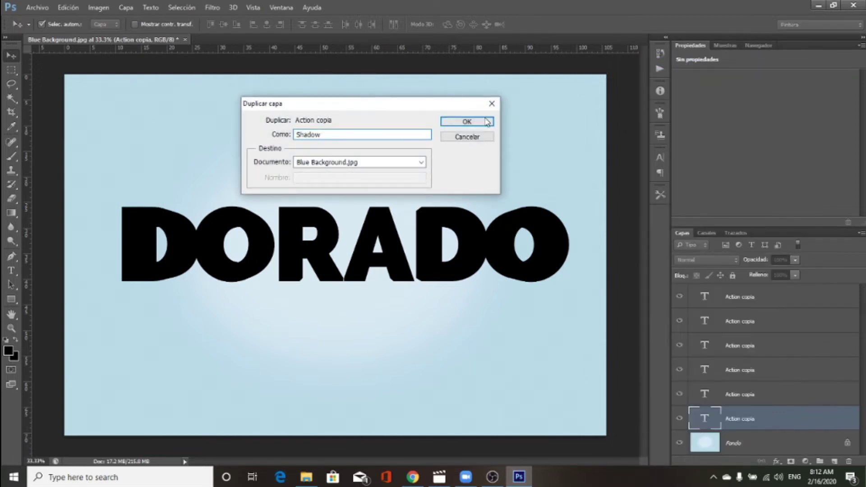
click(484, 120)
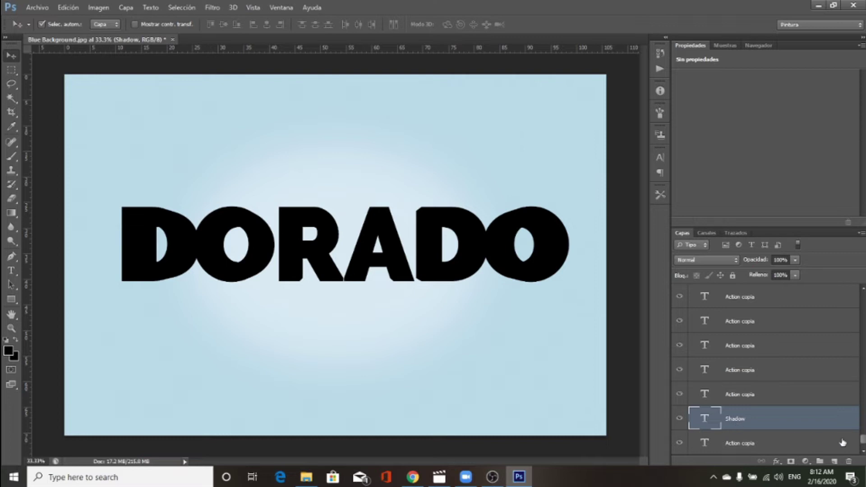
scroll(864, 445, down, 1)
drag(801, 397, 807, 429)
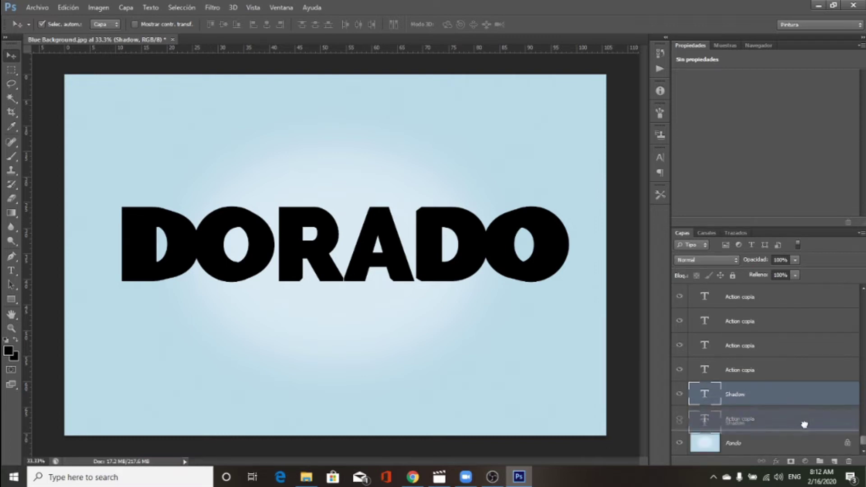
- Rename the copy layers above Shadow as Action copia 105 through Action copia 101
double_click(752, 396)
text(105)
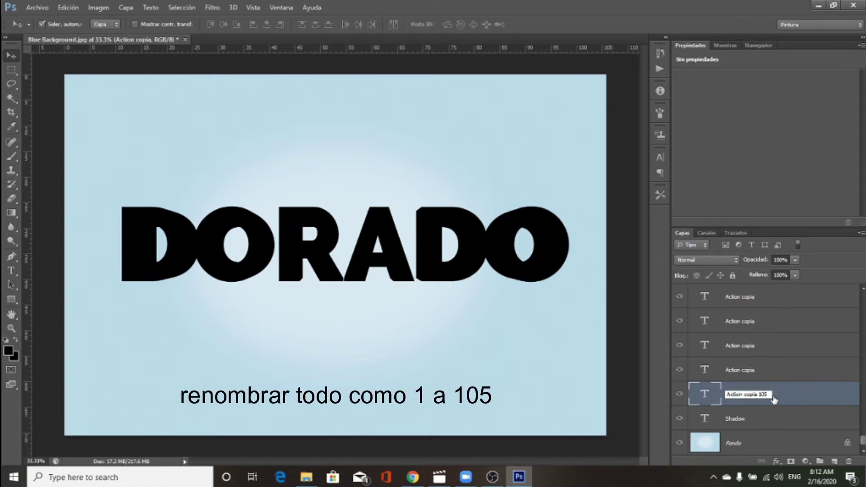
key(Return)
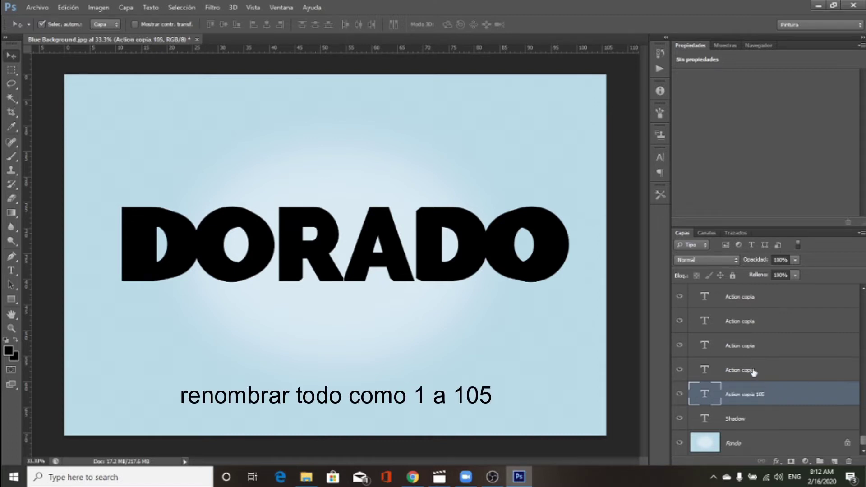
double_click(753, 371)
key(End)
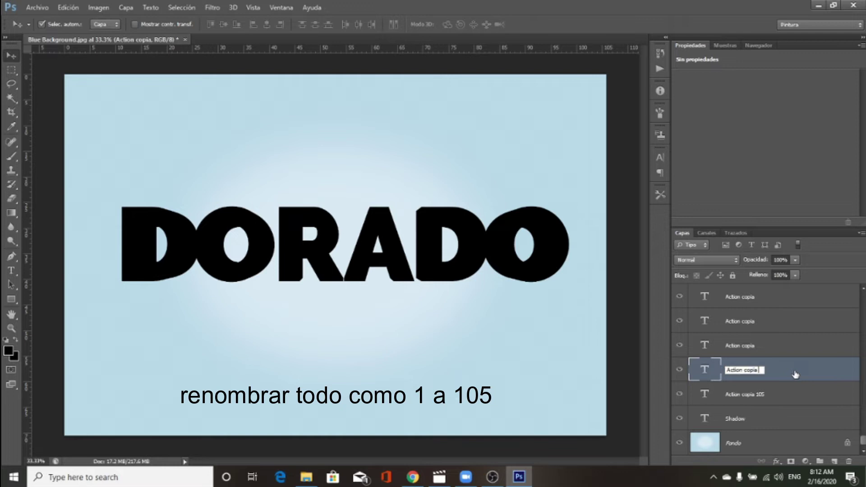
text(104)
key(Return)
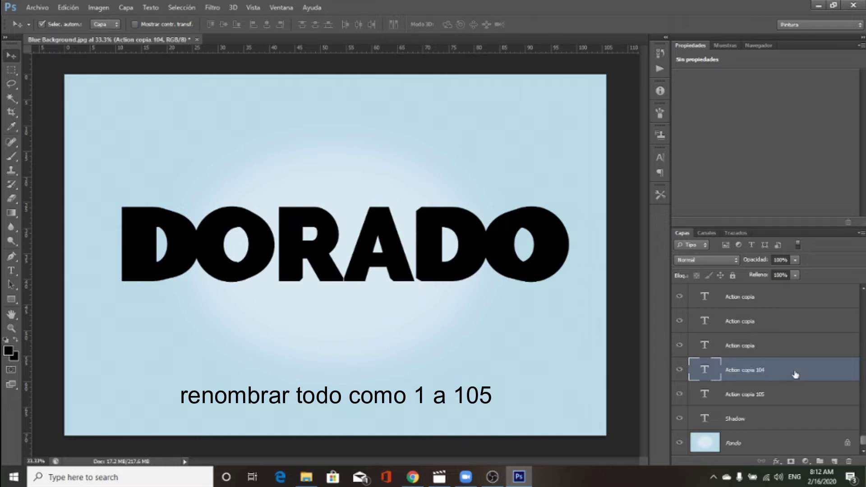
double_click(750, 347)
key(End)
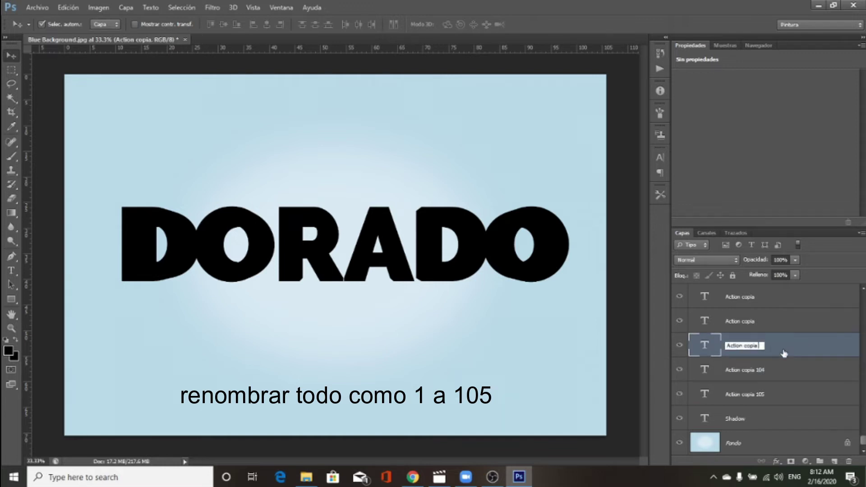
text(10)
key(Return)
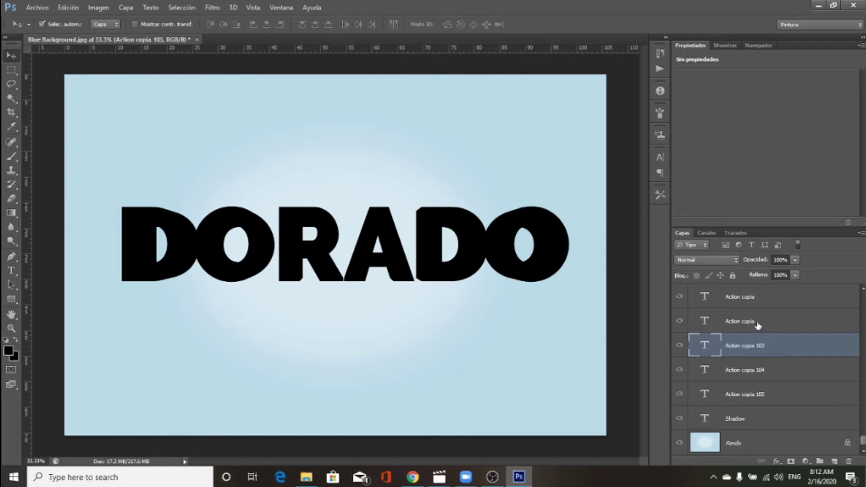
double_click(758, 322)
key(End)
key(shift+Tab)
key(End)
text(101)
key(Return)
- Number the next copy layers up as Action copia 100 through Action copia 95
scroll(799, 320, up, 3)
double_click(787, 423)
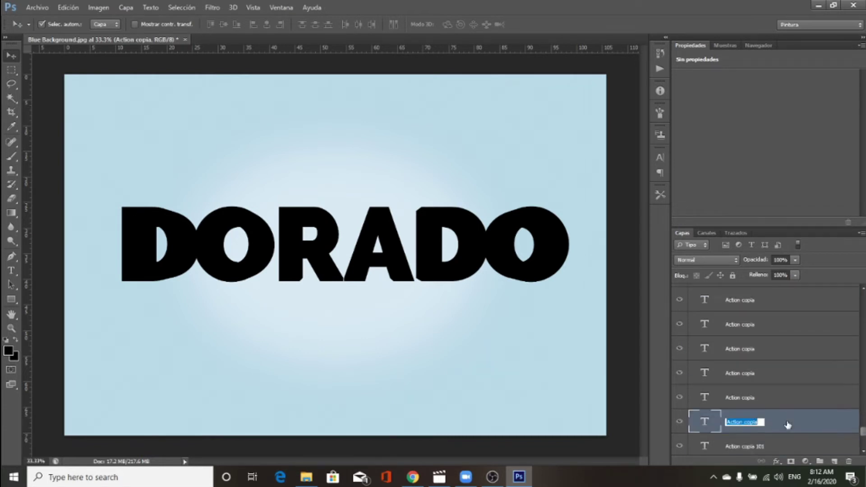
text(0)
key(Return)
double_click(794, 406)
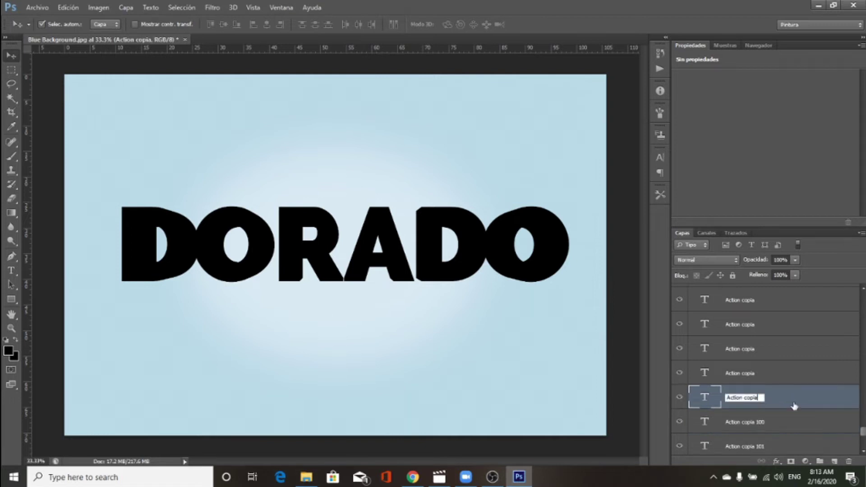
key(Return)
double_click(801, 374)
text(98)
key(Return)
double_click(803, 349)
text(97)
key(Return)
double_click(798, 326)
text(96)
key(Return)
double_click(793, 306)
text(95)
key(Return)
- Rename the following copy layers Action copia 94, 93, 92 and 91
scroll(826, 352, up, 2)
double_click(776, 381)
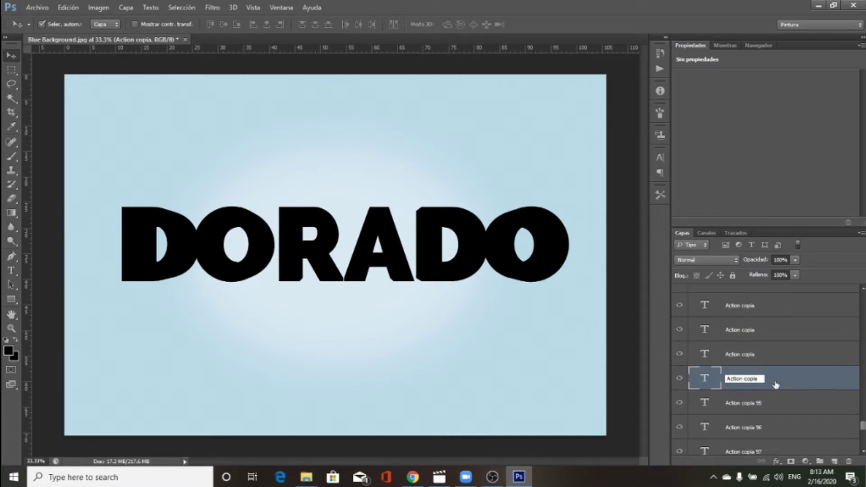
text( 94)
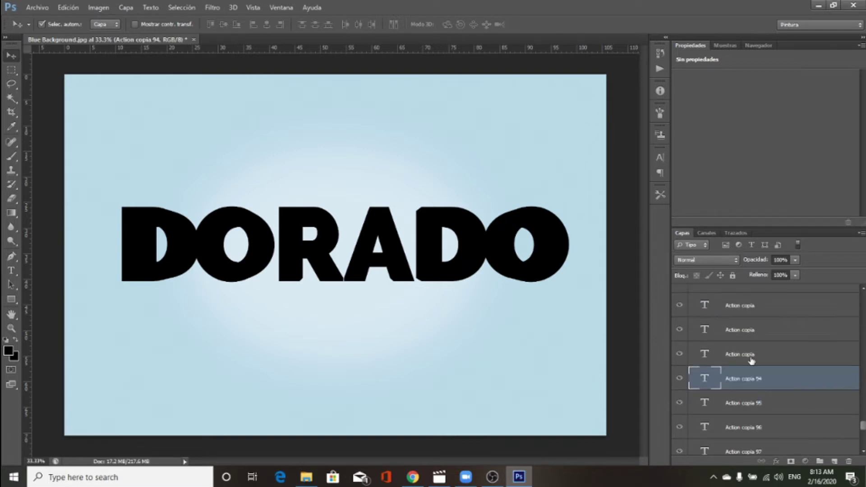
key(Return)
double_click(762, 357)
text(93)
key(Return)
double_click(794, 334)
text(92)
key(Return)
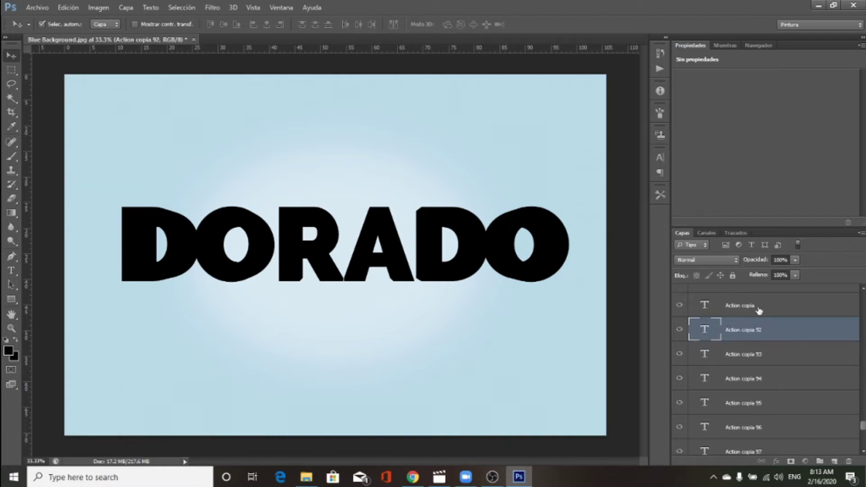
double_click(758, 310)
text(91)
key(Return)
- Number the next copy layers up as Action copia 90 through Action copia 86
scroll(775, 385, up, 3)
double_click(775, 385)
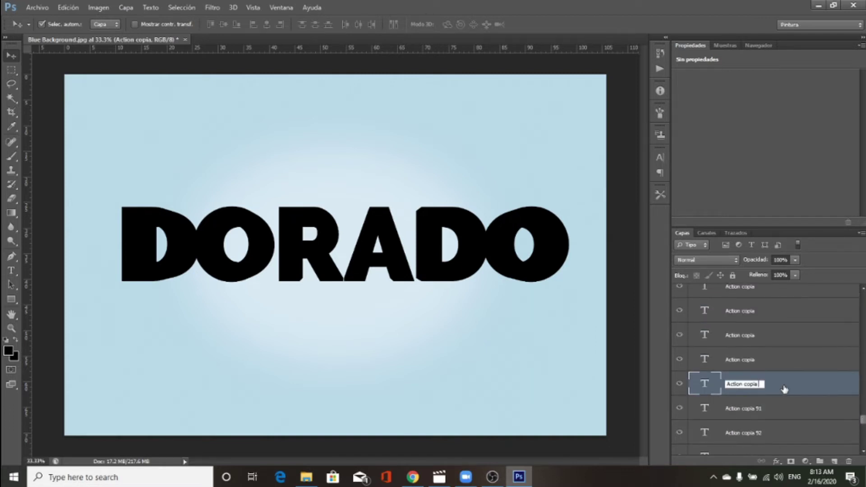
text(90)
key(Return)
double_click(797, 367)
text(89)
key(Return)
double_click(783, 342)
text(88)
key(Return)
double_click(769, 319)
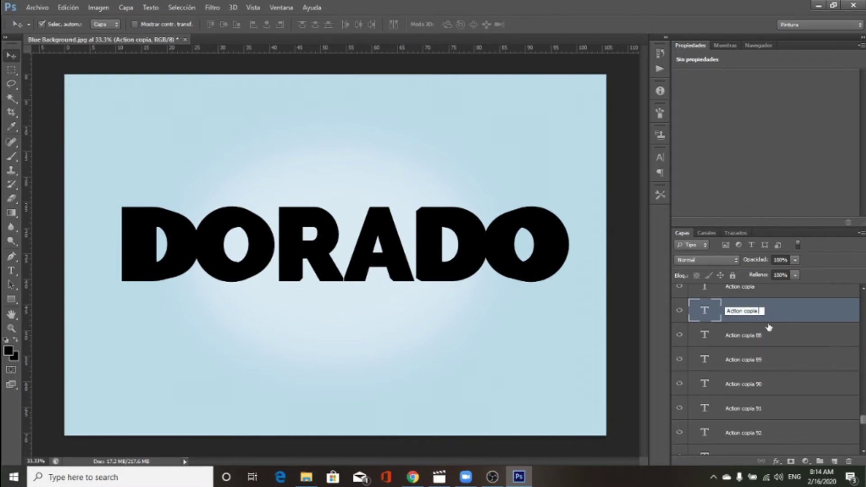
text(87)
key(Return)
double_click(762, 289)
key(Return)
- Rename the following copy layers Action copia 85, 84, 83 and 82
scroll(776, 325, up, 3)
double_click(783, 382)
text(85)
key(Return)
double_click(790, 360)
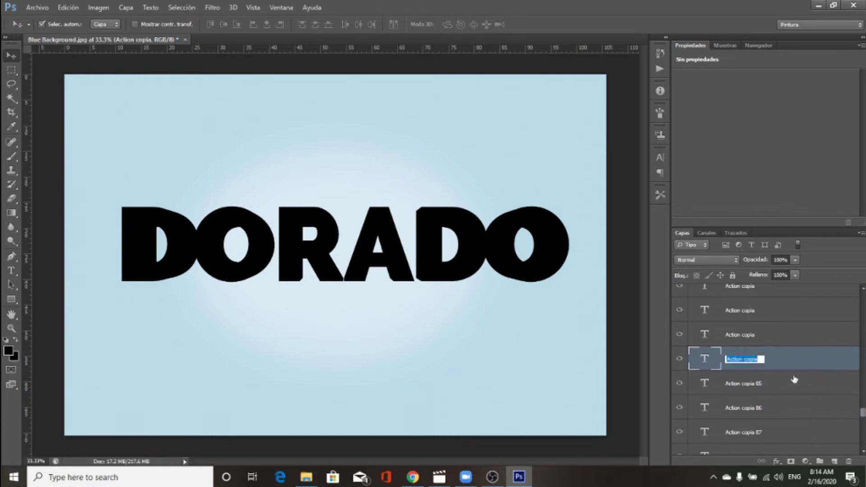
text(84)
key(Return)
double_click(776, 335)
text(83)
key(Return)
double_click(774, 311)
text(82)
key(Return)
- Number the next copy layers up as Action copia 81 through Action copia 76
scroll(776, 384, up, 3)
double_click(794, 426)
text(81)
key(Return)
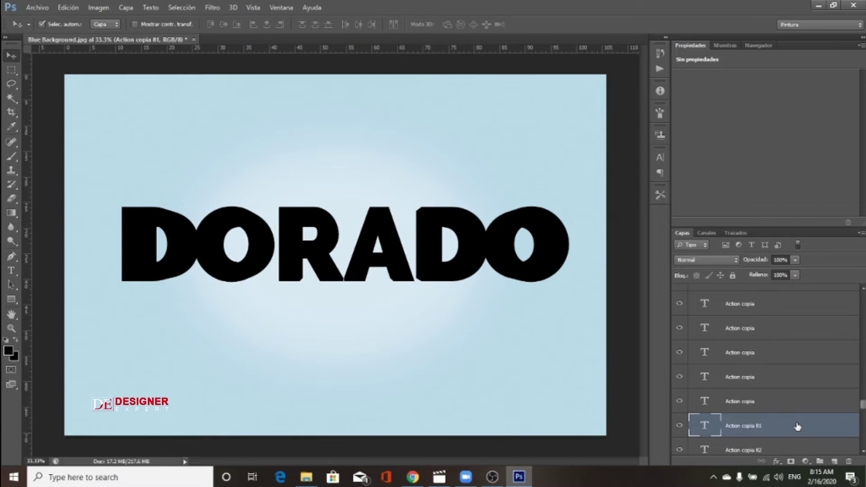
double_click(785, 403)
text(80)
key(Return)
double_click(783, 383)
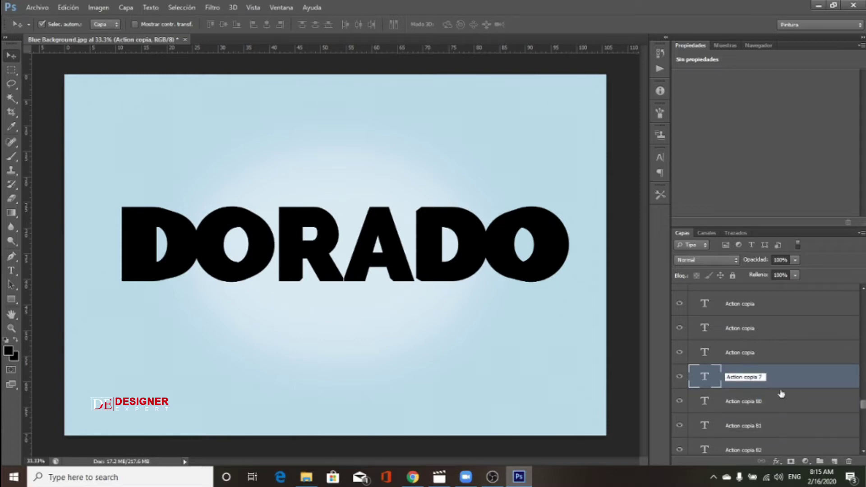
text(9)
double_click(751, 357)
text(78)
double_click(753, 331)
text(77)
key(Return)
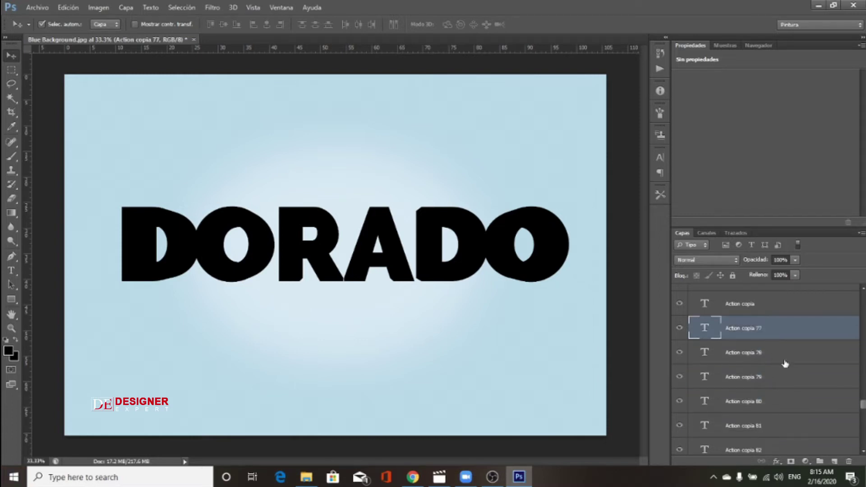
double_click(763, 303)
text(76)
key(Return)
- Rename the following copy layers Action copia 75 through Action copia 71
scroll(776, 342, up, 3)
double_click(798, 404)
text(75)
key(shift+Tab)
text(74)
key(shift+Tab)
text(73)
key(Return)
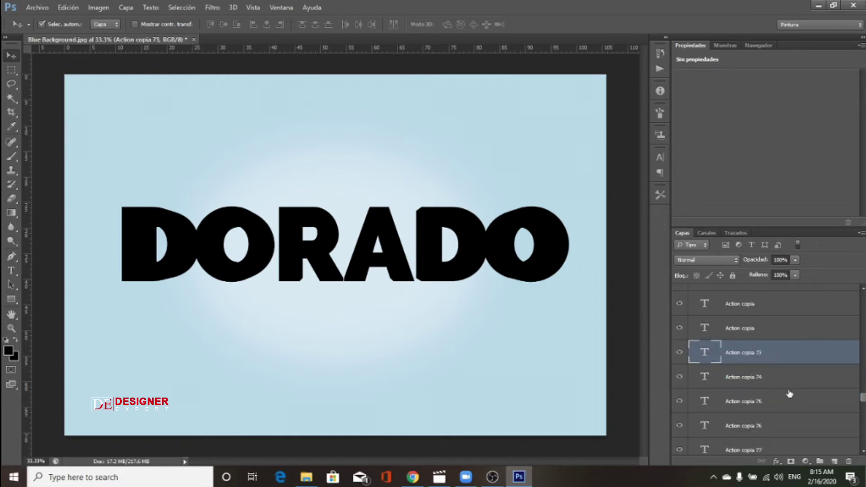
double_click(754, 330)
text(72)
key(Return)
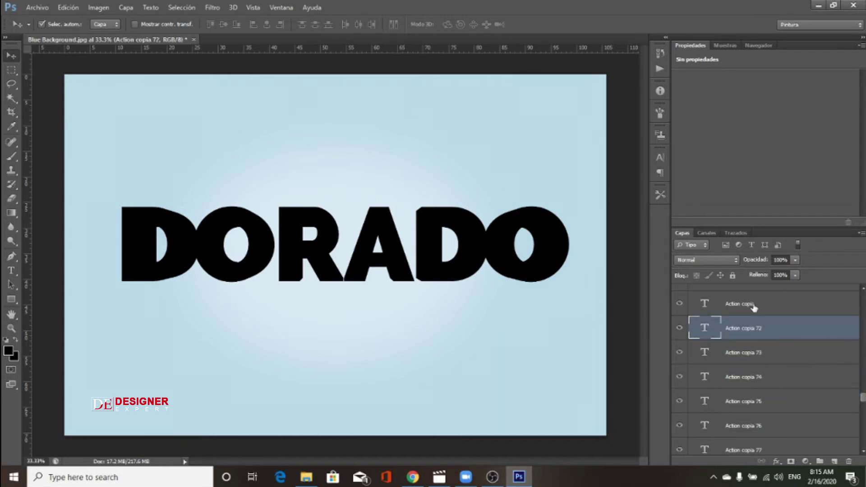
double_click(754, 304)
text(71)
scroll(777, 361, up, 3)
double_click(804, 429)
- Rename the lowest unnumbered copies Action copia 70 through Action copia 57, moving up the stack
text(70)
key(Return)
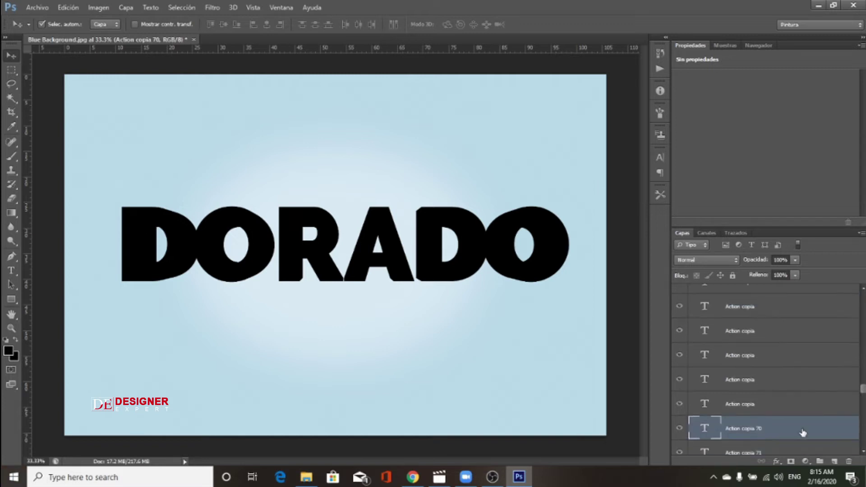
double_click(799, 404)
text(69)
key(shift+Tab)
text(68)
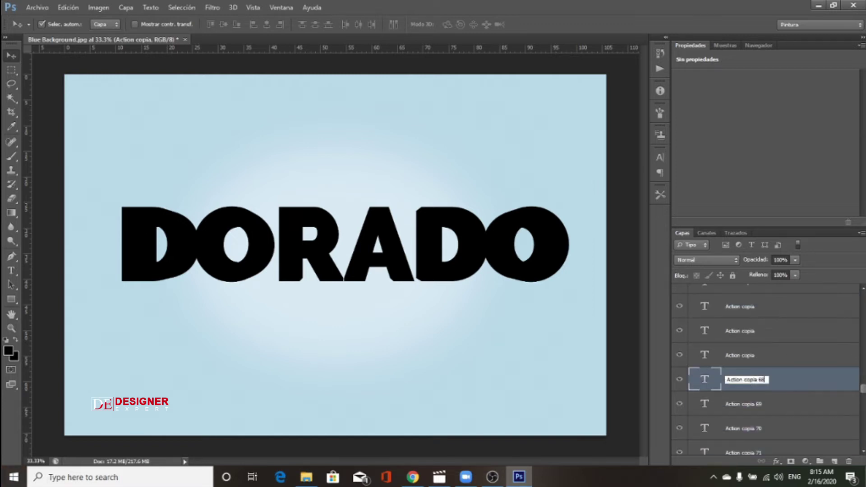
key(shift+Tab)
text(67)
text(66)
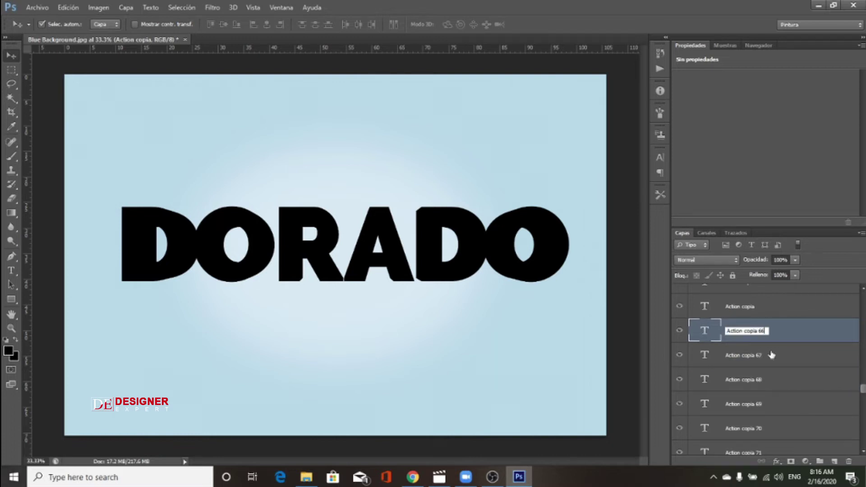
key(shift+Tab)
text(65)
key(Return)
scroll(864, 399, up, 3)
double_click(758, 394)
key(Return)
double_click(763, 379)
text(63)
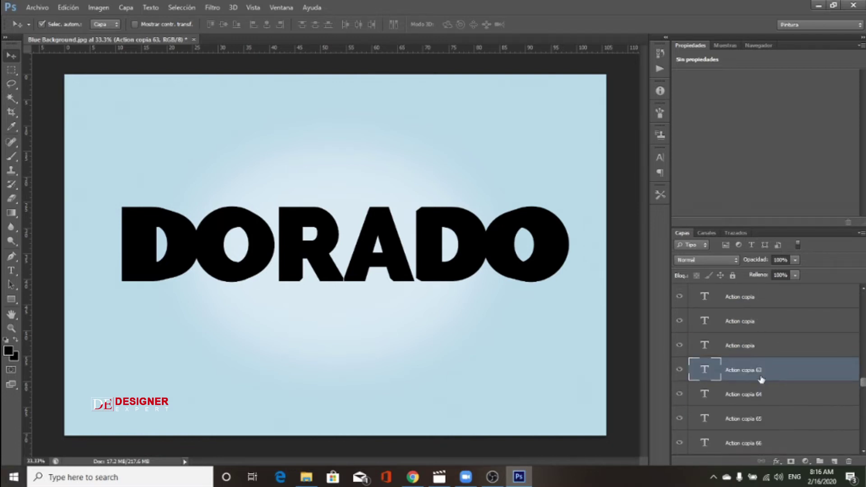
key(shift+Tab)
text(62)
key(shift+Tab)
text(61)
key(shift+Tab)
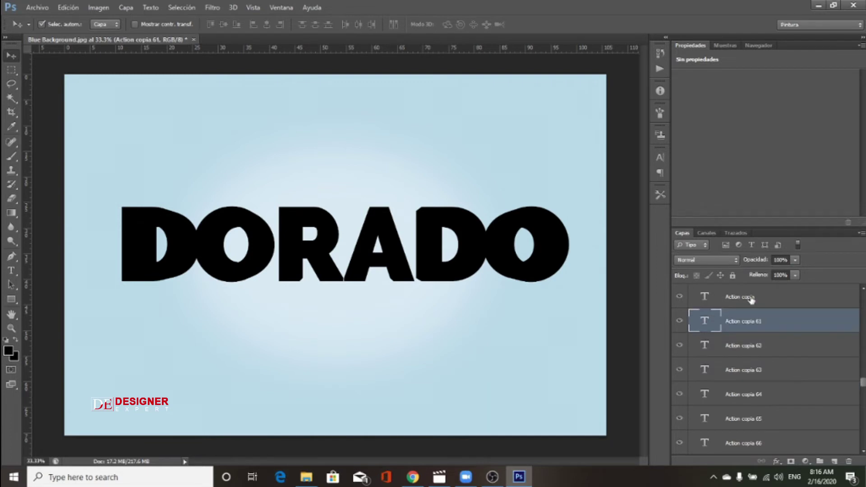
text(60)
key(shift+Tab)
scroll(785, 375, up, 3)
text(59)
key(shift+Tab)
text(58)
key(shift+Tab)
text(57)
key(Return)
- Continue numbering the layers above as Action copia 56 through Action copia 40
key(shift+Tab)
text(56)
key(shift+Tab)
text(55)
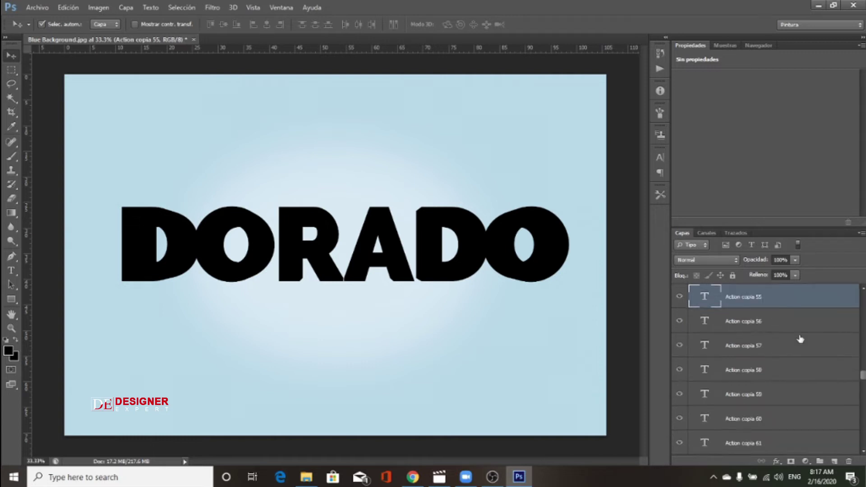
scroll(799, 343, up, 3)
key(shift+Tab)
text(54)
key(shift+Tab)
text(53)
key(shift+Tab)
text(52)
scroll(804, 383, up, 3)
key(shift+Tab)
text(51)
key(shift+Tab)
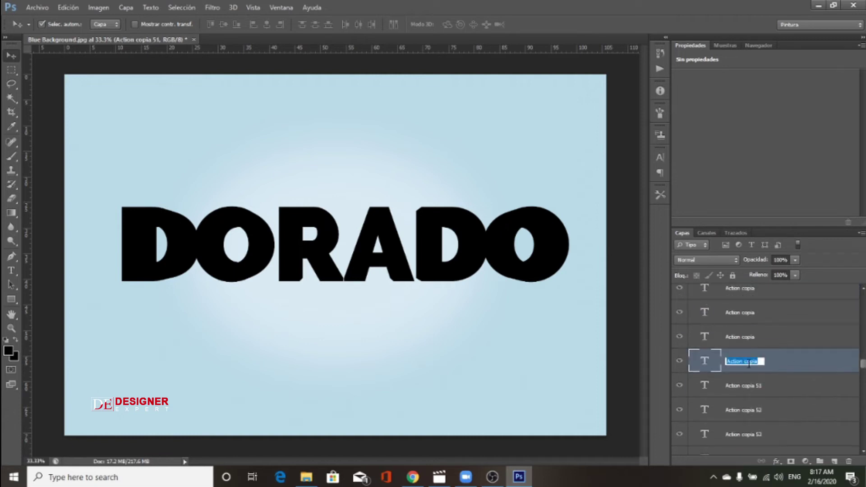
text(50)
key(shift+Tab)
text(49)
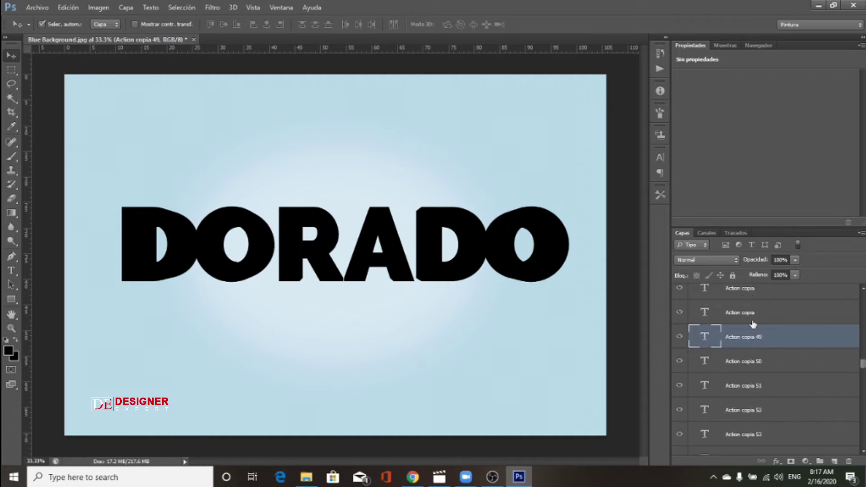
key(shift+Tab)
text(48)
key(shift+Tab)
scroll(783, 397, up, 3)
text(47)
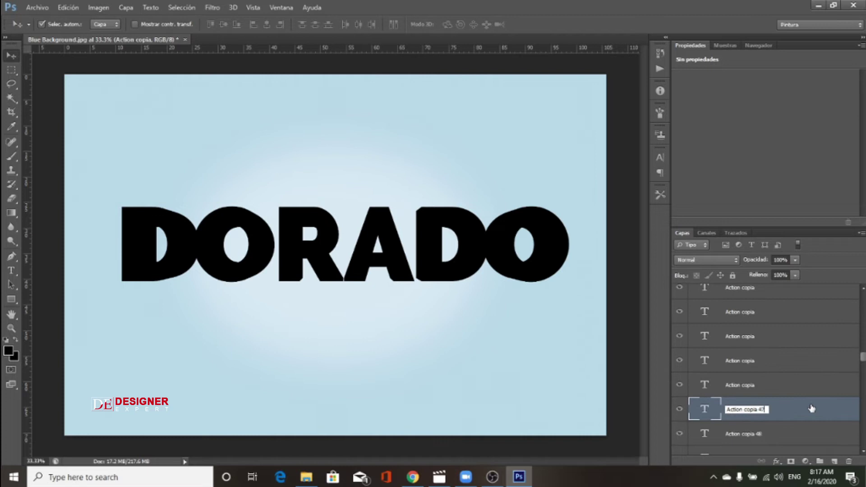
key(shift+Tab)
text(46)
key(shift+Tab)
text(46)
key(Return)
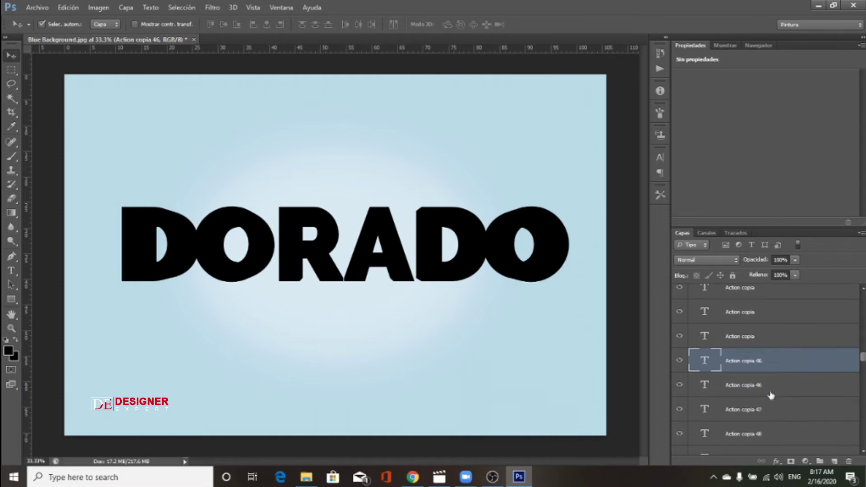
key(shift+Tab)
text(44)
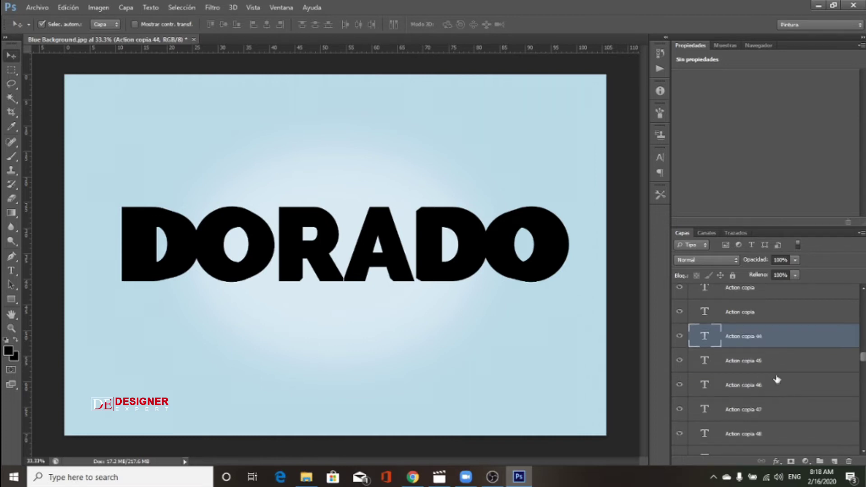
key(shift+Tab)
text(43)
key(shift+Tab)
text(42)
key(shift+Tab)
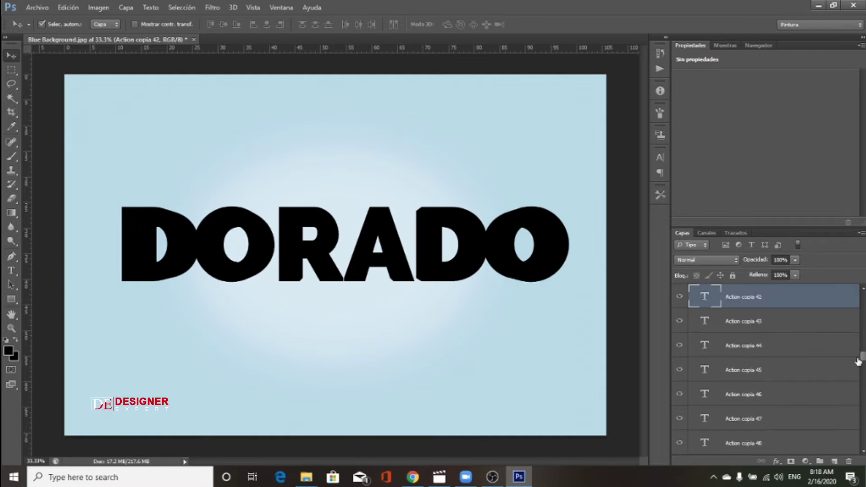
text(41)
key(shift+Tab)
text(40)
key(Return)
- Name the next copies Action copia 39 through Action copia 32
double_click(740, 355)
text(39)
key(Return)
double_click(740, 331)
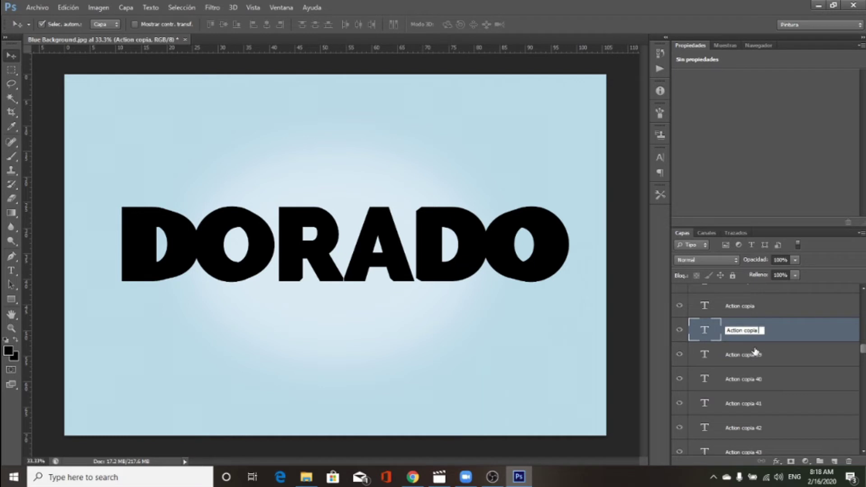
text(38)
click(753, 310)
double_click(752, 310)
text(37)
key(Return)
scroll(767, 373, up, 2)
double_click(789, 408)
text(36)
key(shift+Tab)
text(35)
key(Return)
double_click(740, 356)
text(34)
key(Return)
key(shift+Tab)
text(33)
key(shift+Tab)
text(32)
key(Return)
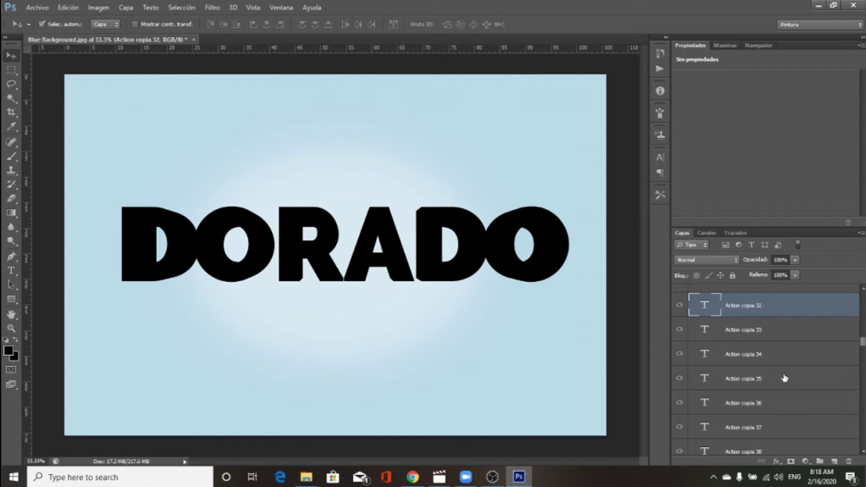
- Number the following copies Action copia 31 through Action copia 21
scroll(747, 386, up, 2)
double_click(747, 386)
text(31)
key(shift+Tab)
text(30)
key(shift+Tab)
text(29)
key(shift+Tab)
text(28)
scroll(776, 361, up, 3)
key(shift+Tab)
text(27)
key(shift+Tab)
text(26)
key(shift+Tab)
text(25)
key(shift+Tab)
text(24)
key(shift+Tab)
text(23)
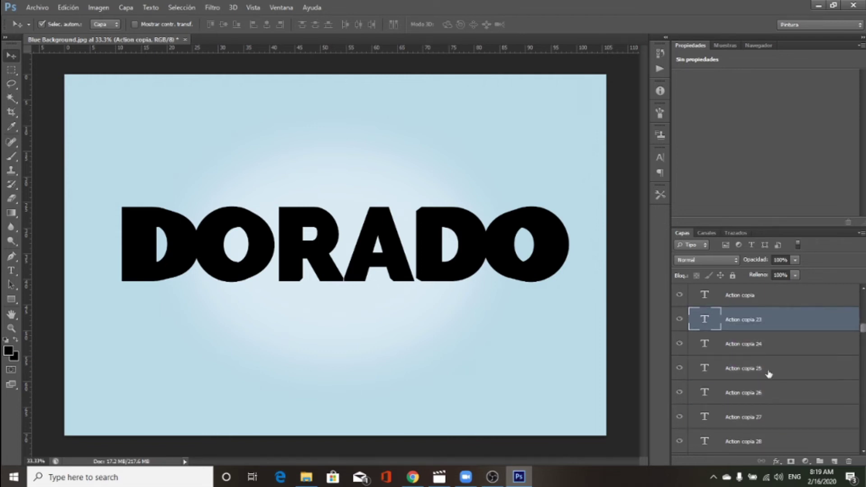
key(shift+Tab)
text(22)
scroll(779, 361, up, 3)
key(shift+Tab)
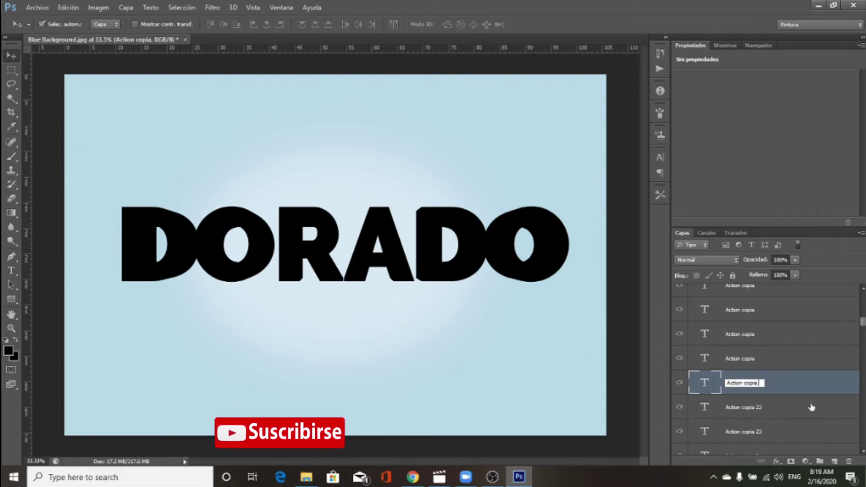
text(21)
key(Return)
- Rename the layers above as Action copia 20 through Action copia 11
key(shift+Tab)
text(20)
key(shift+Tab)
text(19)
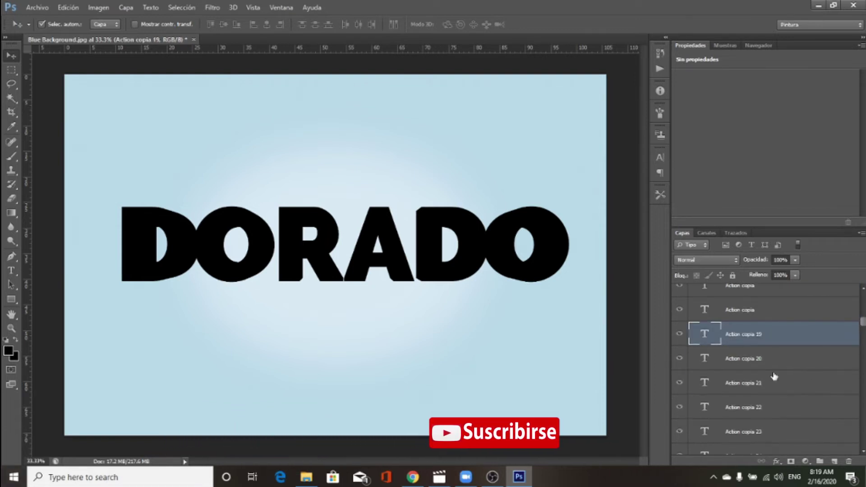
key(shift+Tab)
text(18)
scroll(777, 367, up, 3)
key(shift+Tab)
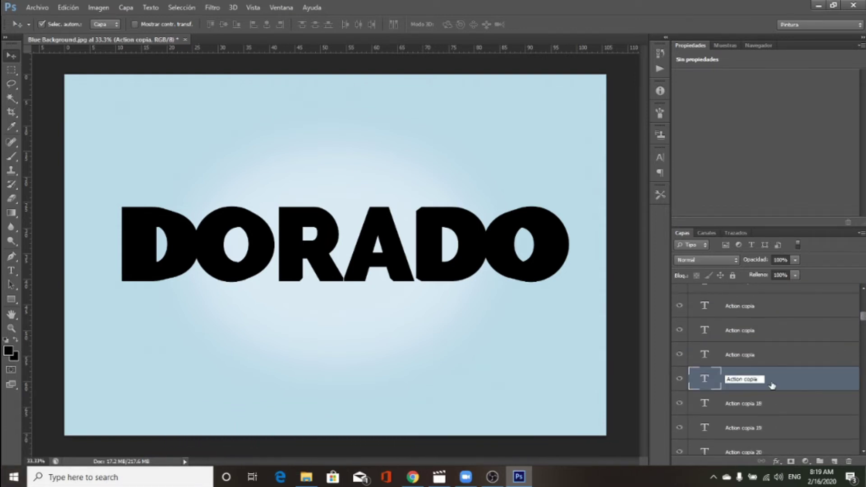
text(17)
key(shift+Tab)
text(16)
key(shift+Tab)
text(15)
key(shift+Tab)
text(14)
key(Return)
scroll(774, 327, up, 3)
key(shift+Tab)
text(13)
key(shift+Tab)
text(12)
key(Return)
key(shift+Tab)
text(11)
key(Return)
- Finish with Action copia 10 through Action copia 2, the topmost copy just under DORADO
scroll(776, 383, up, 3)
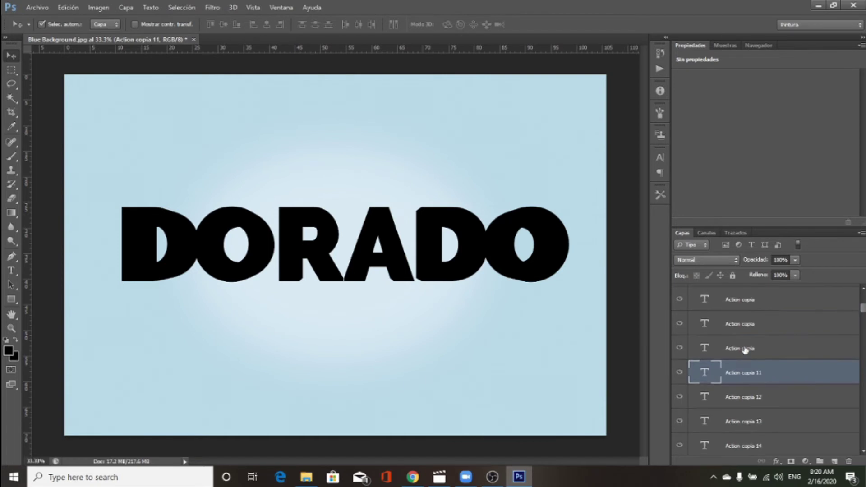
key(shift+Tab)
text(10)
key(shift+Tab)
text(9)
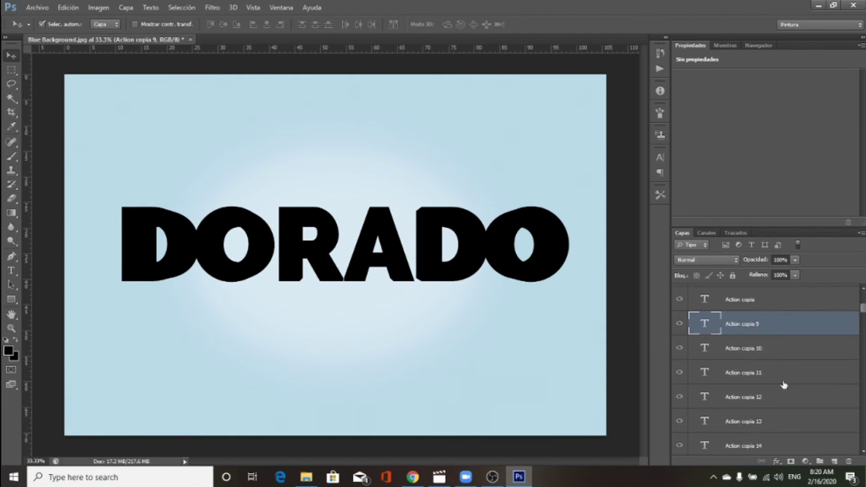
key(shift+Tab)
text(8)
key(shift+Tab)
scroll(769, 337, up, 4)
text(7)
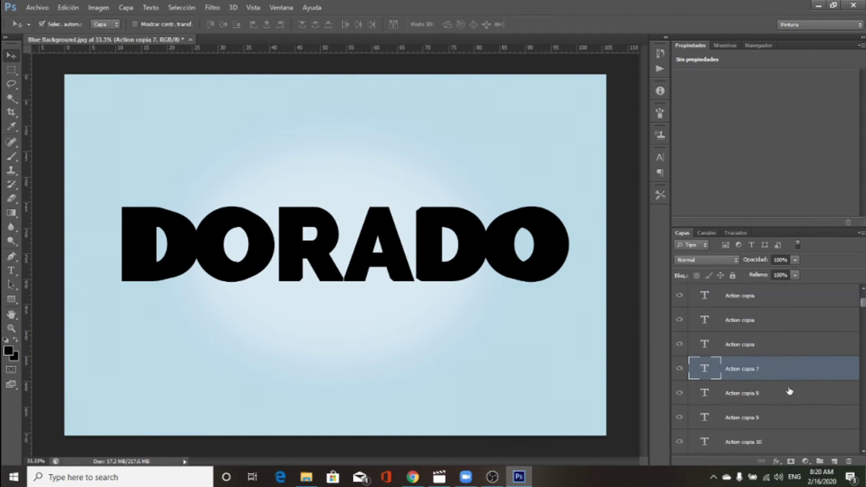
key(shift+Tab)
key(shift+Tab)
text(5)
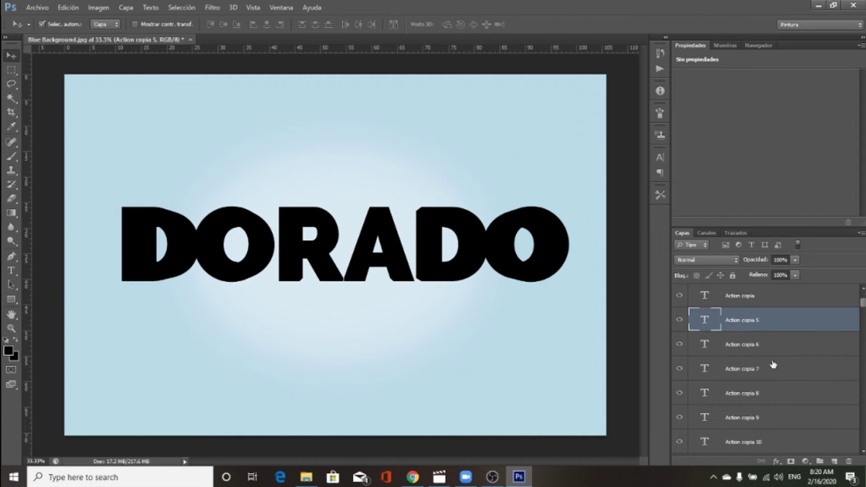
key(shift+Tab)
key(shift+Tab)
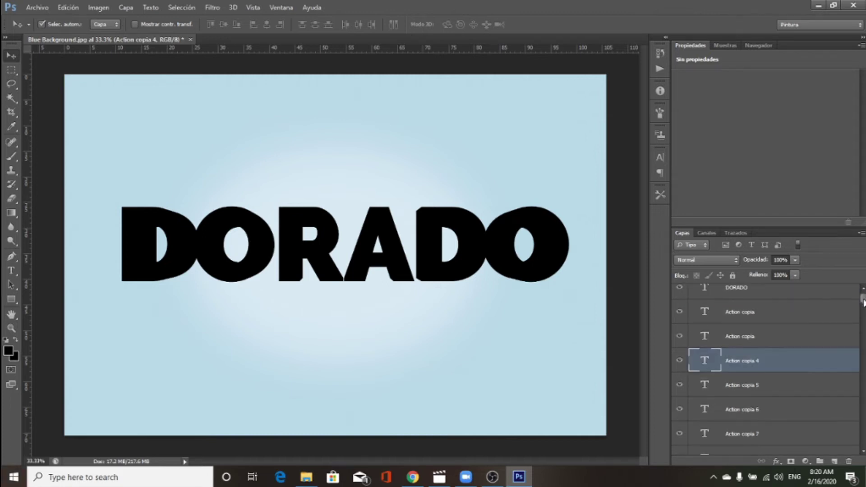
scroll(777, 368, up, 1)
text(3)
key(shift+Tab)
key(Return)
key(ctrl+j)
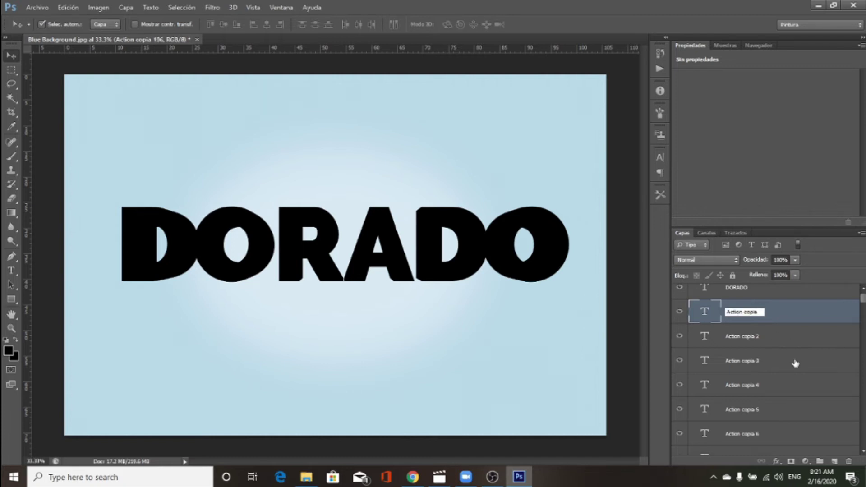
key(Return)
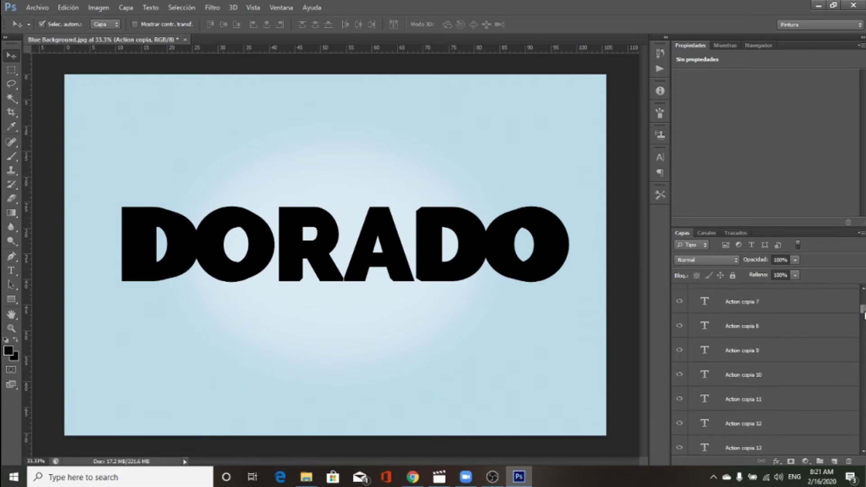
- Group Action copia layers up through 19 as Grupo 1 and copies 20–29 as Grupo 2
drag(863, 299, 864, 322)
scroll(857, 348, down, 1)
scroll(850, 373, down, 1)
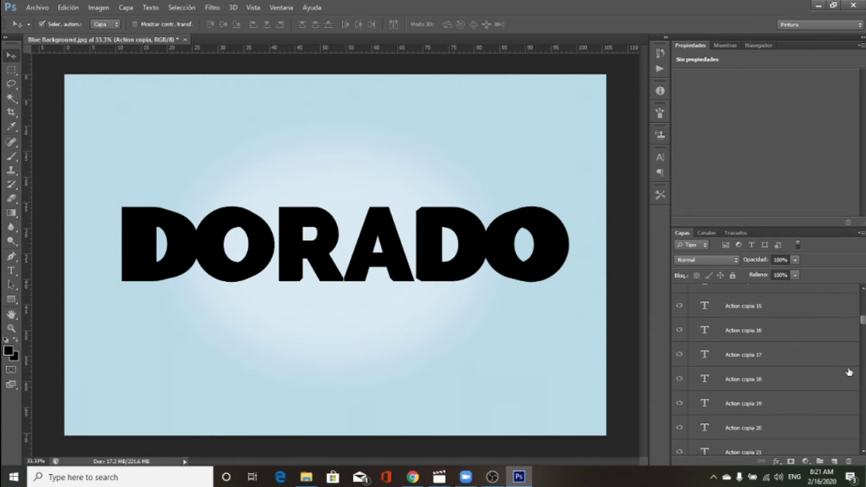
shift+click(796, 405)
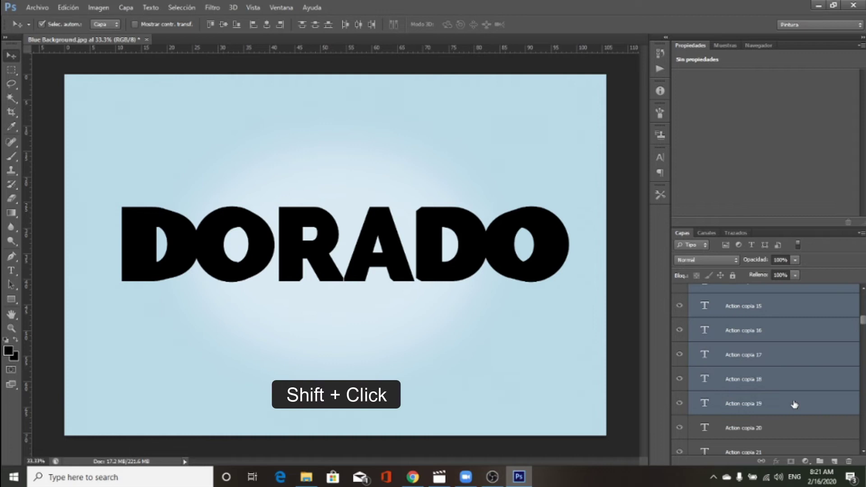
key(ctrl+g)
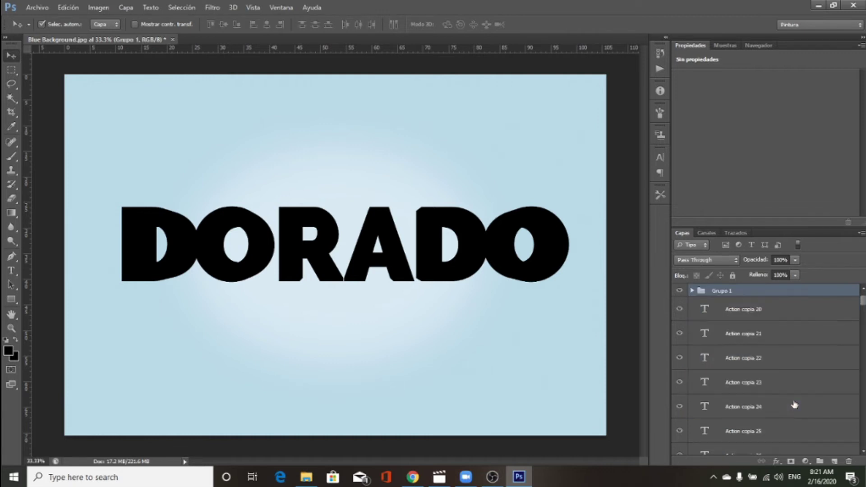
click(777, 319)
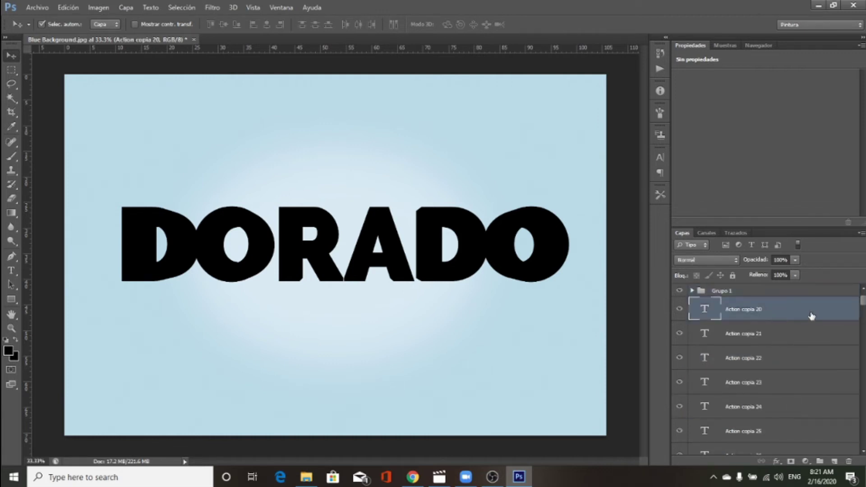
drag(863, 305, 863, 318)
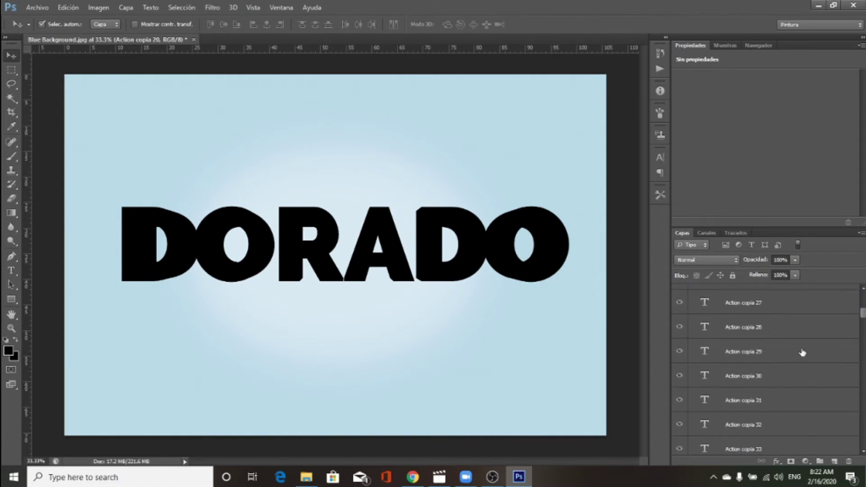
shift+click(803, 353)
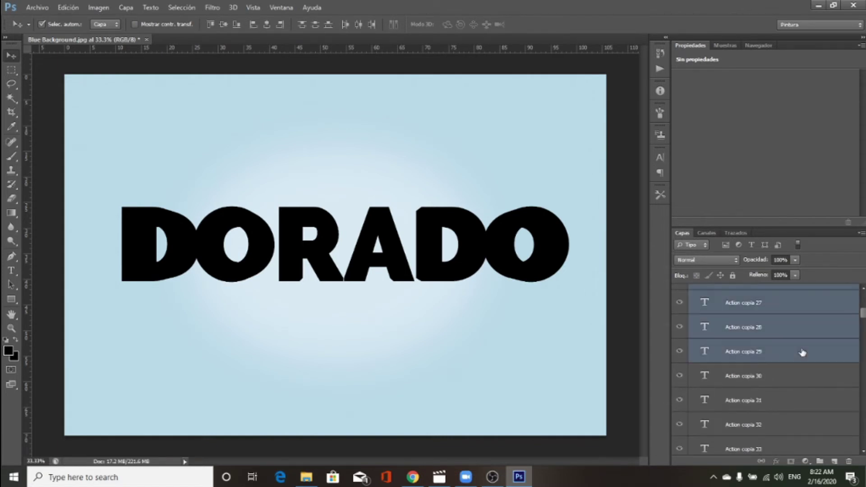
key(ctrl+g)
- Group Action copia 30–39 into Grupo 3 and copies 40–59 into Grupo 4
click(792, 312)
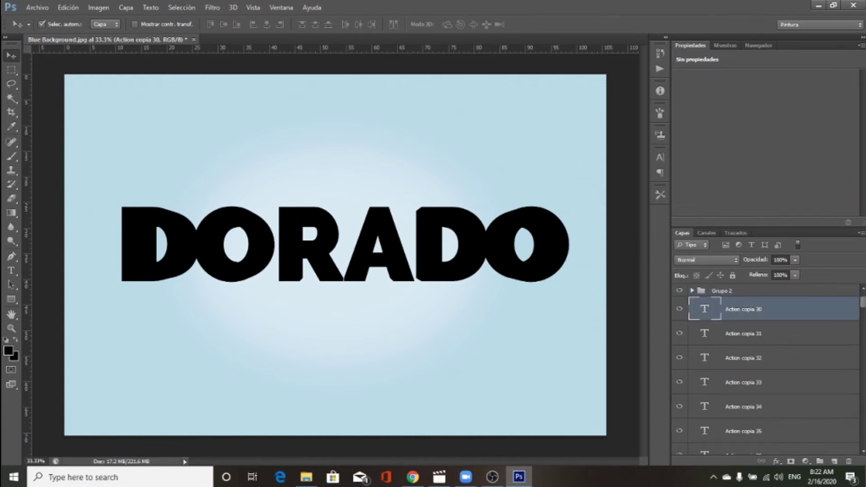
scroll(863, 316, down, 5)
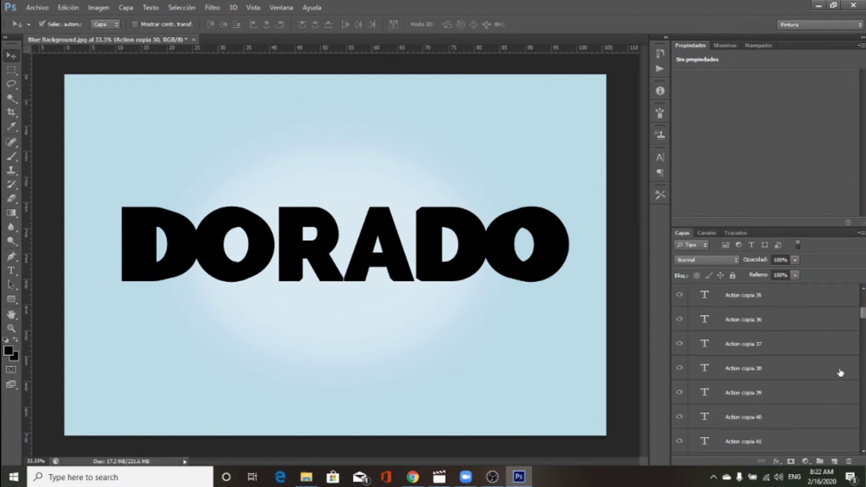
shift+click(786, 396)
key(ctrl+g)
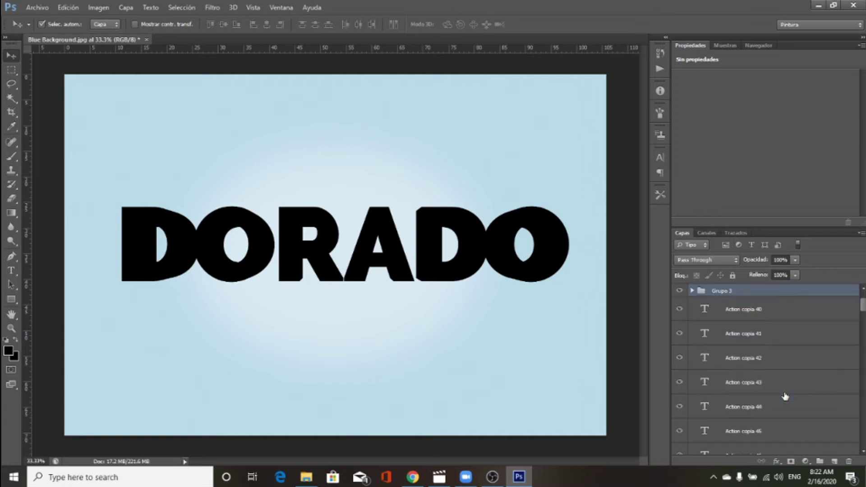
click(840, 309)
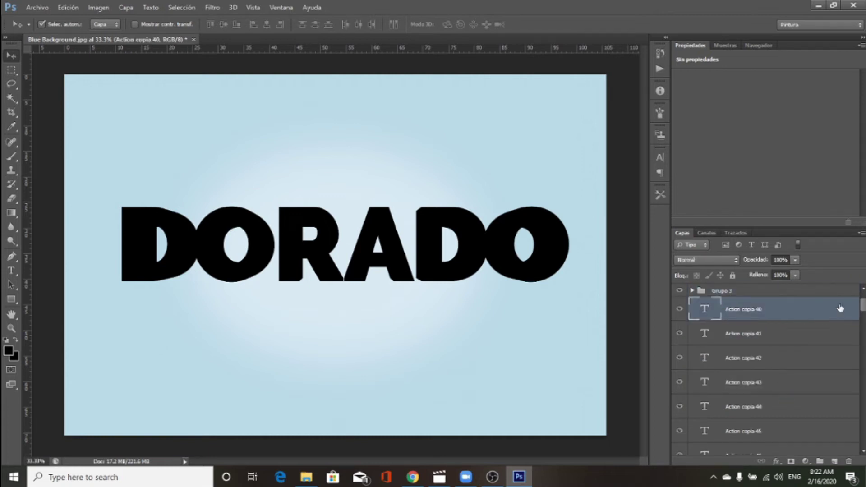
drag(863, 305, 865, 344)
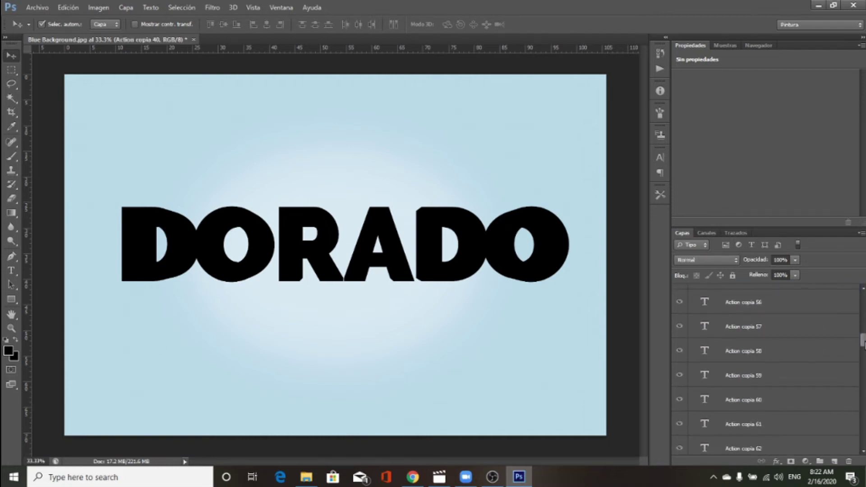
shift+click(795, 377)
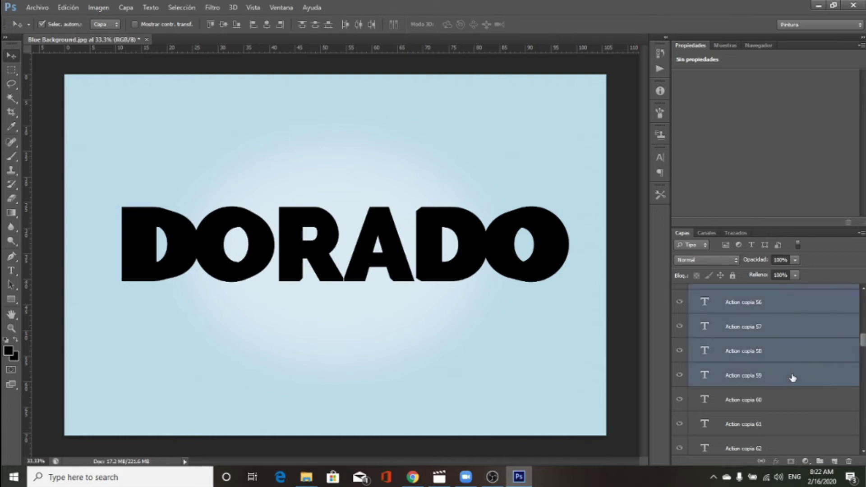
key(ctrl+g)
- Group Action copia 60–89 into Grupo 5 and copies 90–94 into Grupo 6
click(774, 309)
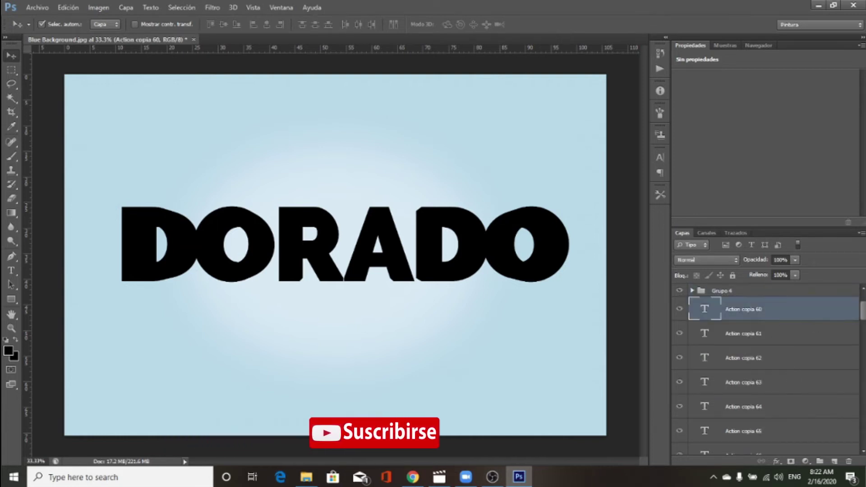
drag(863, 312, 863, 380)
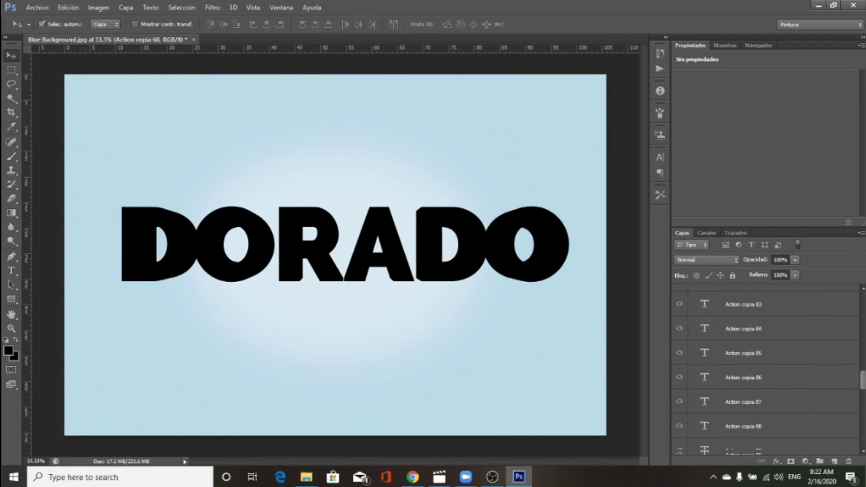
scroll(854, 406, down, 1)
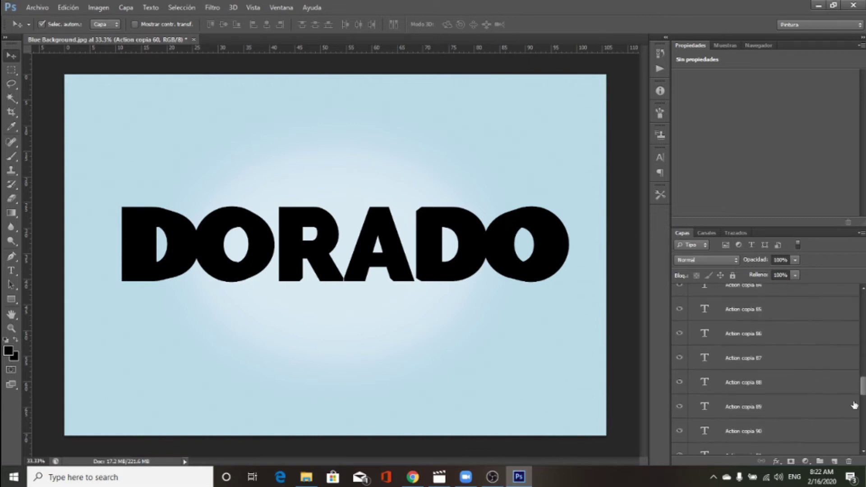
shift+click(795, 413)
key(ctrl+g)
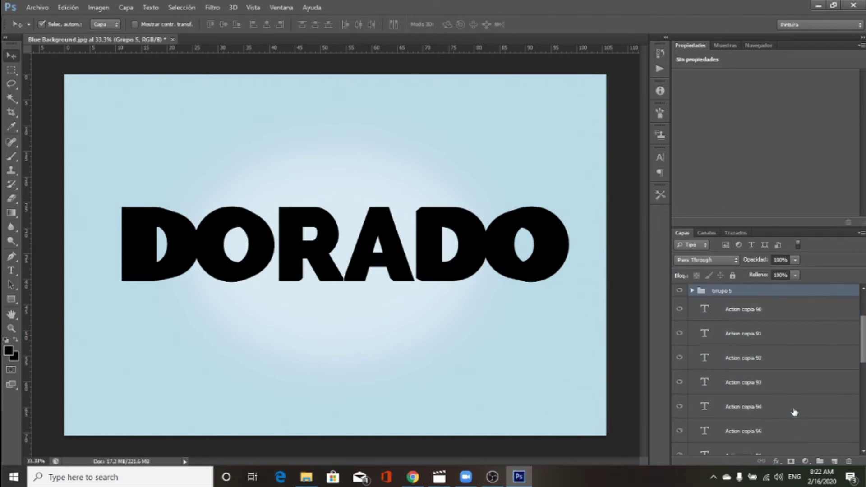
click(779, 317)
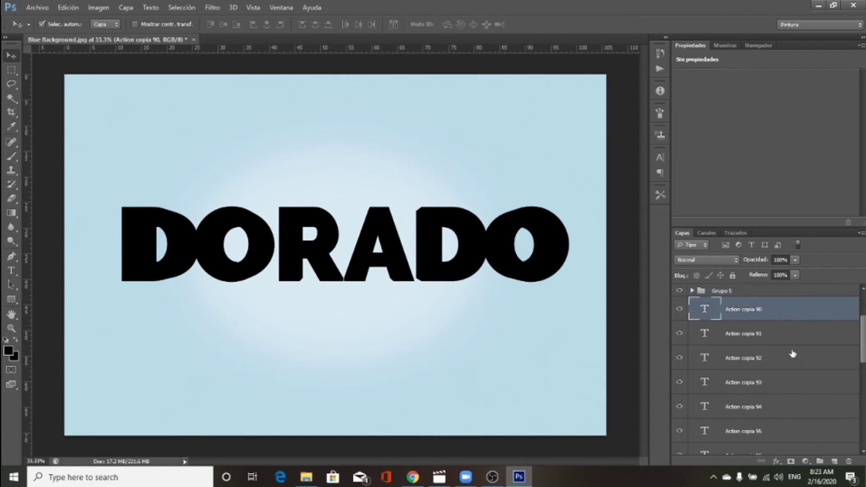
shift+click(800, 408)
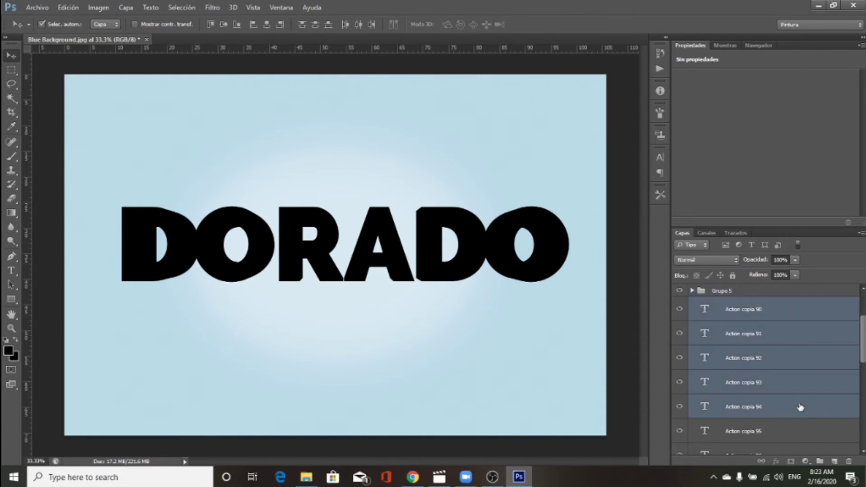
key(ctrl+g)
- Group Action copia 95–100 into Grupo 7 and copies 101–105 into Grupo 8
click(782, 325)
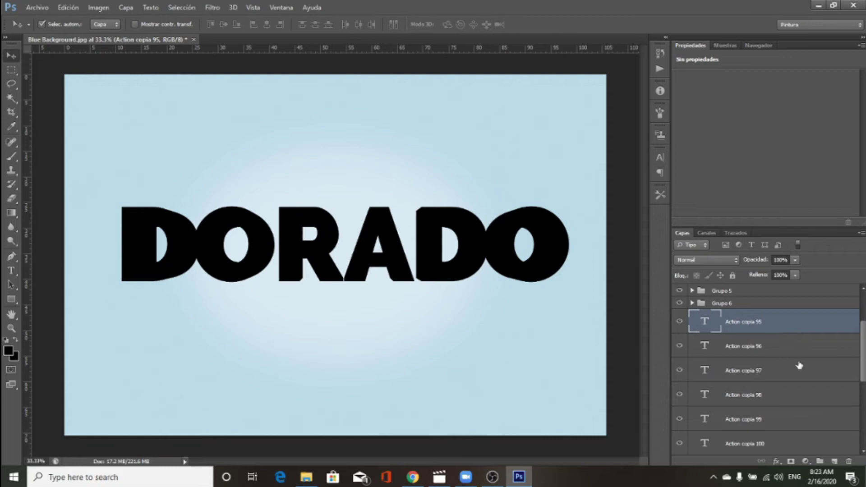
shift+click(804, 446)
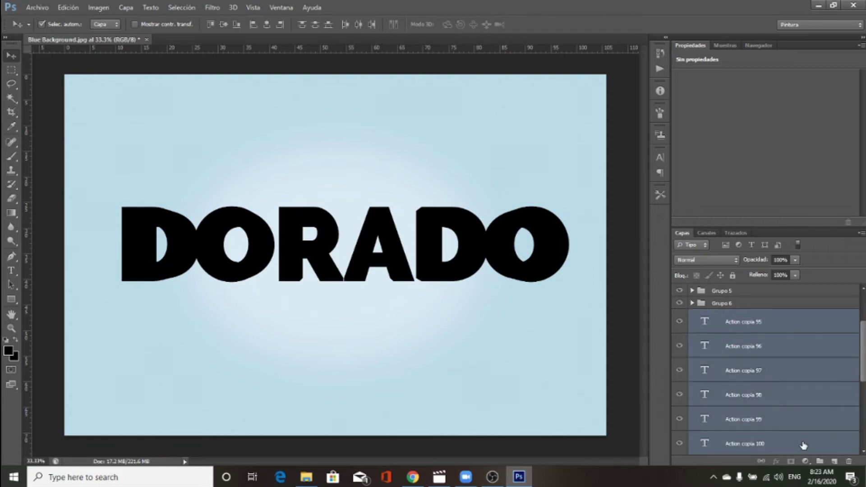
key(ctrl+g)
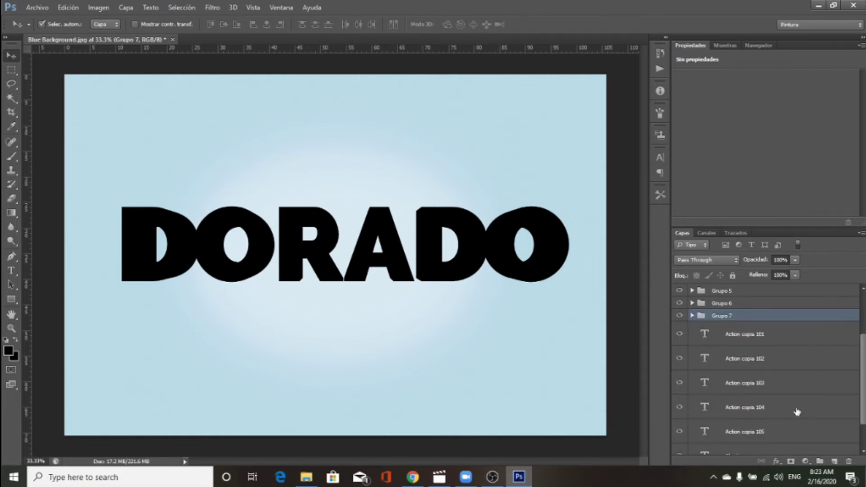
click(791, 337)
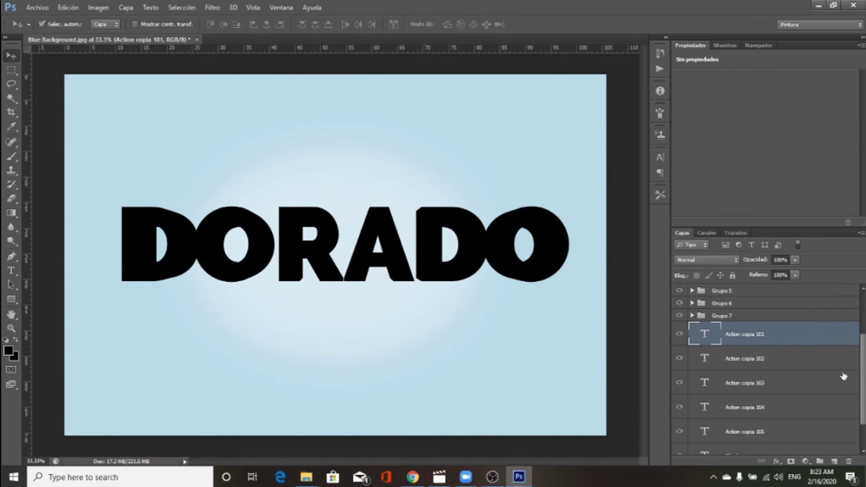
shift+click(802, 431)
key(ctrl+g)
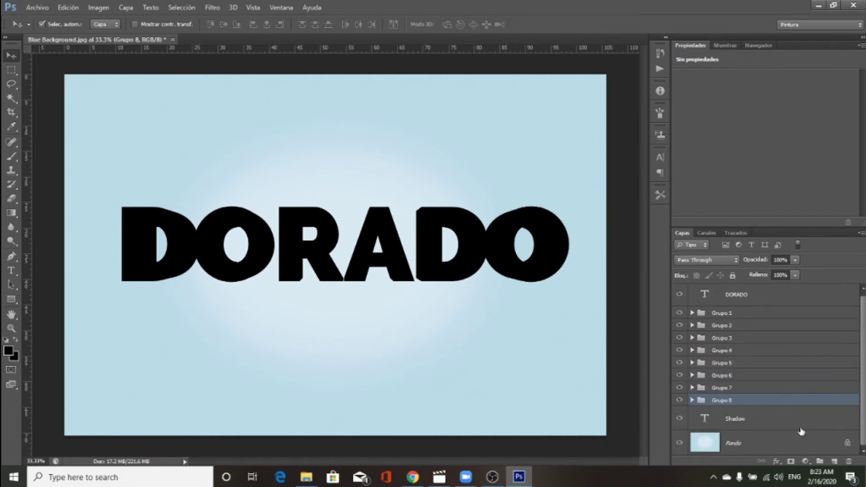
- Click through the new groups in the Layers panel to review them
click(752, 317)
click(761, 339)
click(763, 352)
click(766, 364)
click(766, 388)
click(768, 401)
- Load style 1.asl in Layer Style and apply its gold preset to Grupo 1
click(764, 313)
click(776, 461)
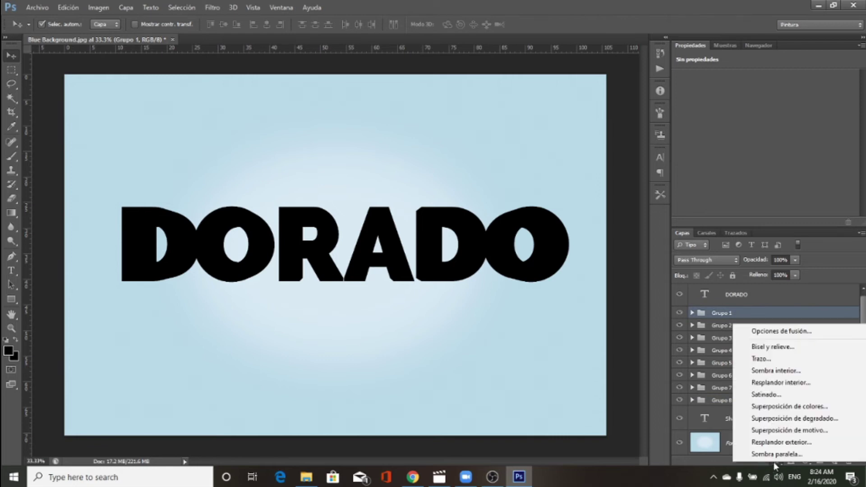
click(773, 330)
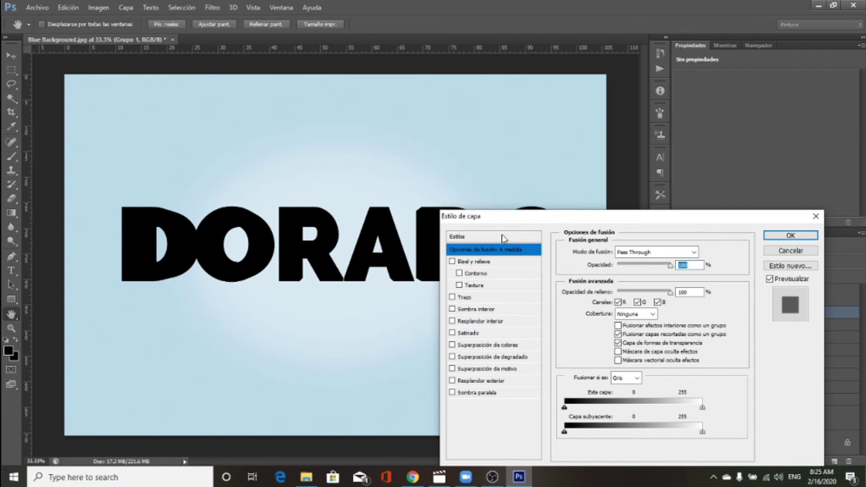
click(504, 237)
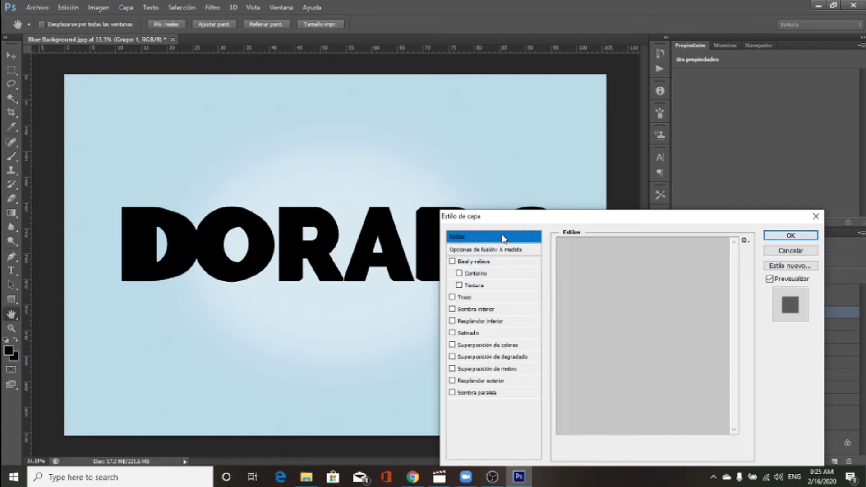
click(745, 240)
click(772, 235)
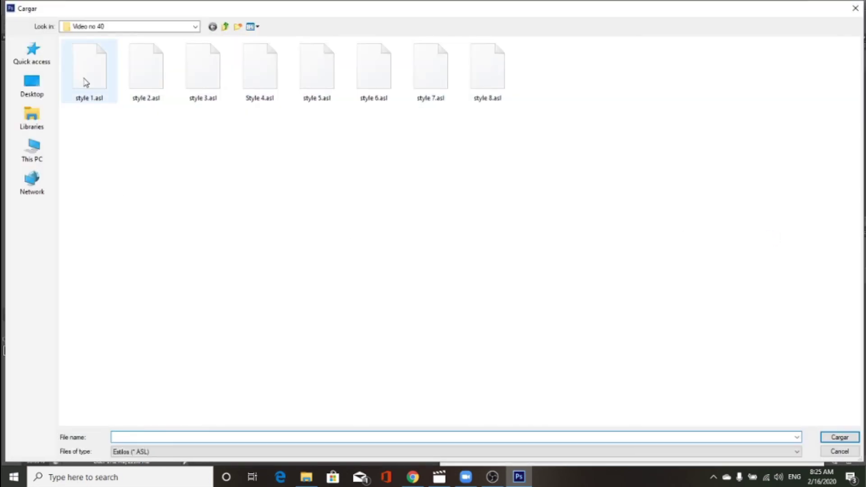
double_click(85, 83)
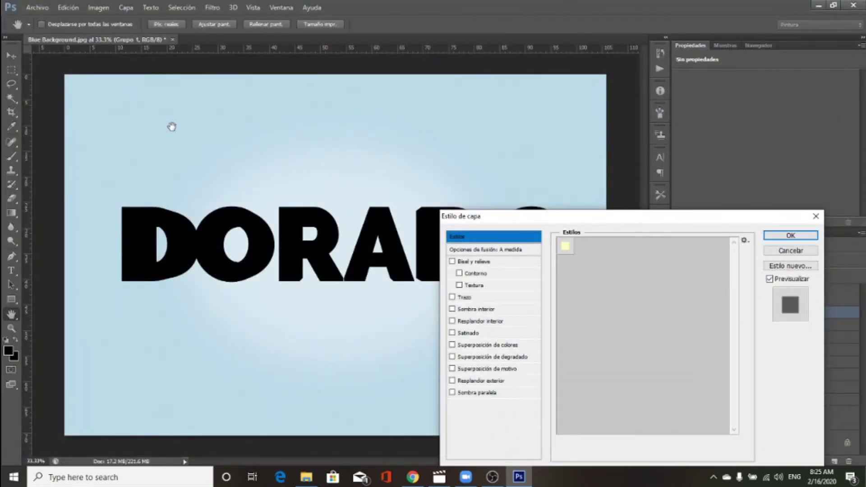
click(564, 248)
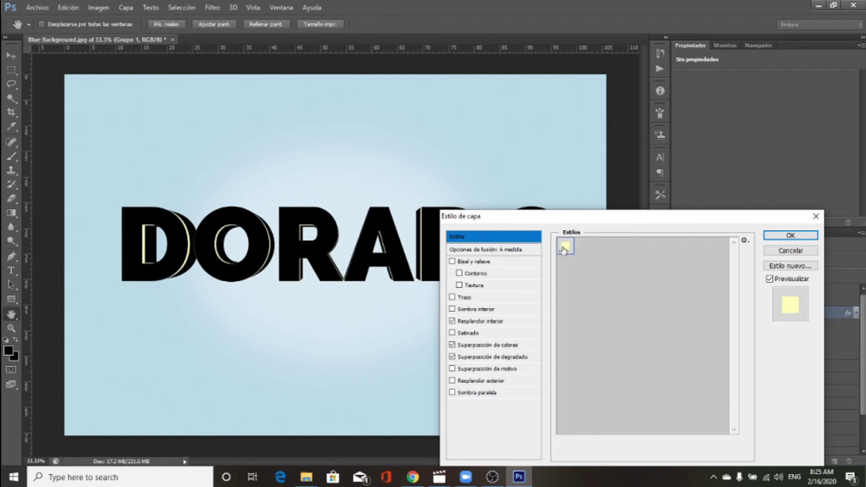
click(800, 233)
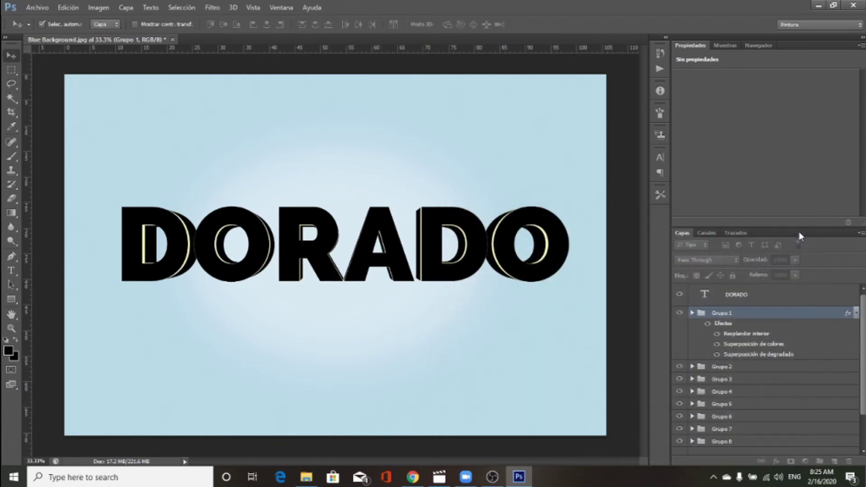
- Load style 2.asl and apply its gold preset to Grupo 2
click(758, 369)
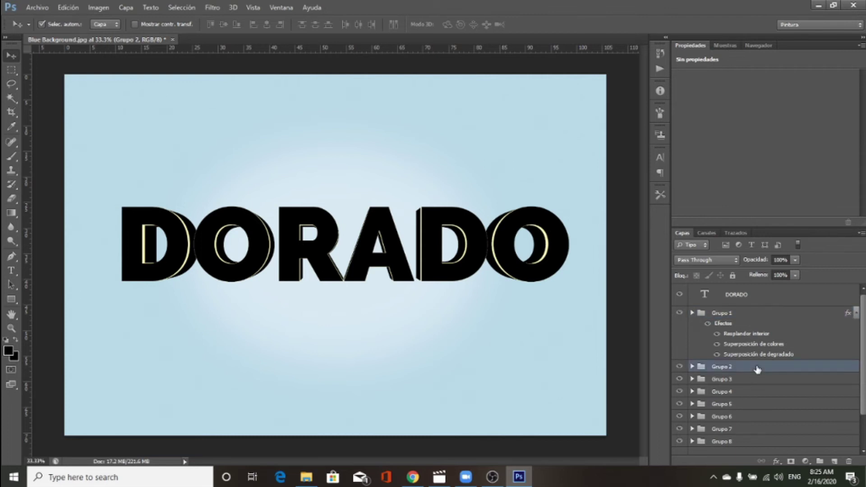
click(775, 460)
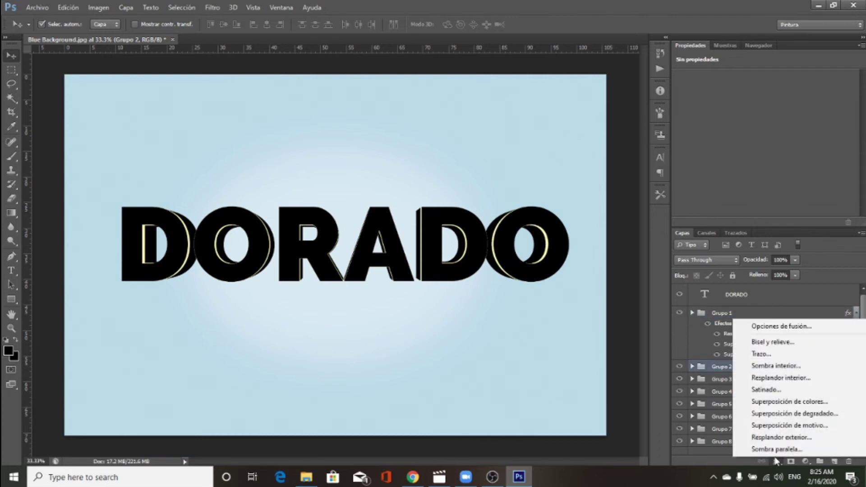
click(790, 328)
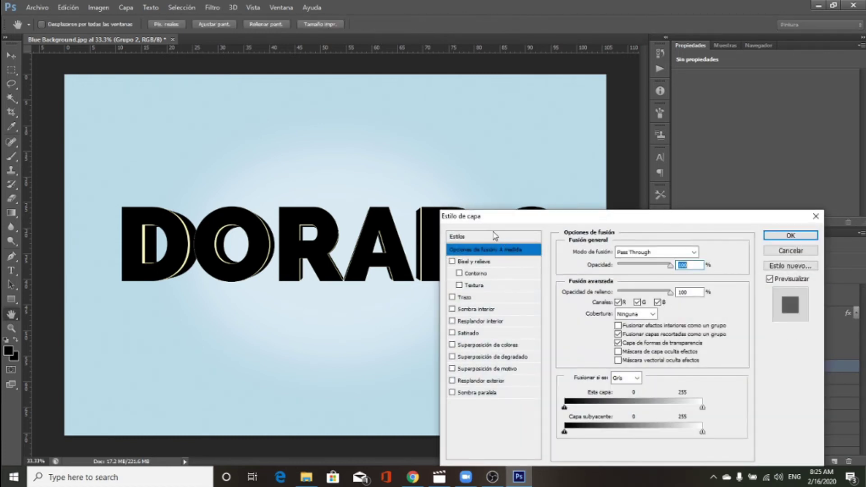
click(496, 238)
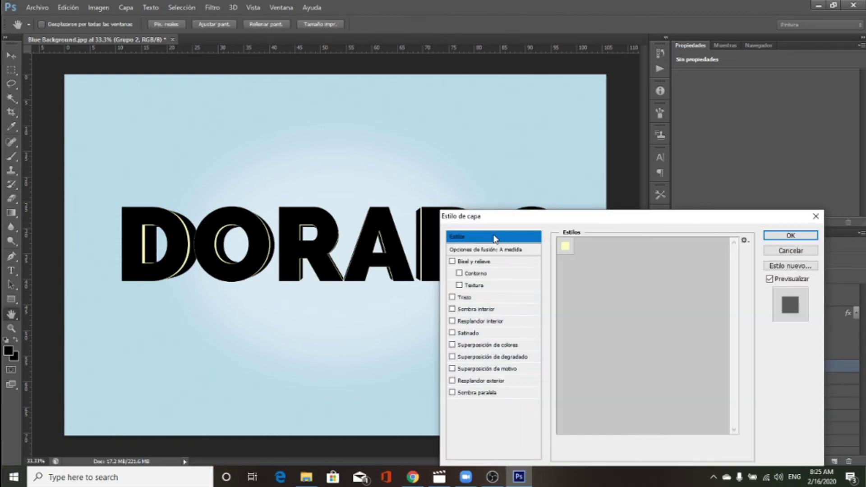
click(745, 242)
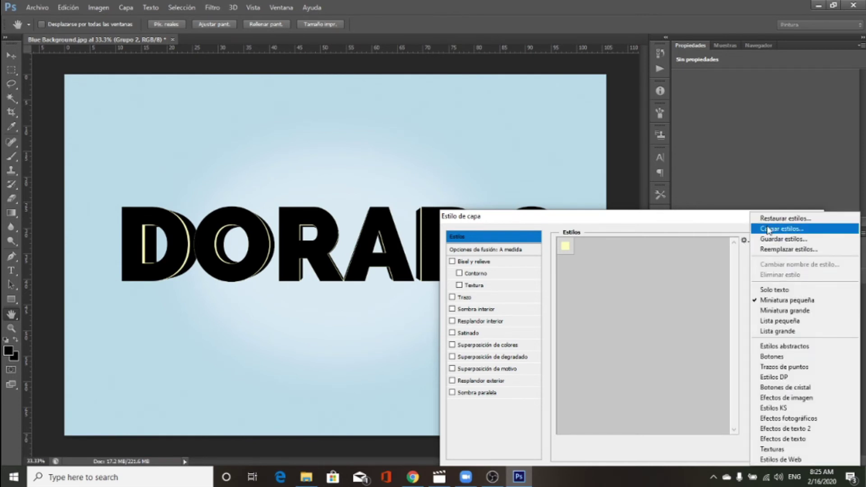
click(769, 229)
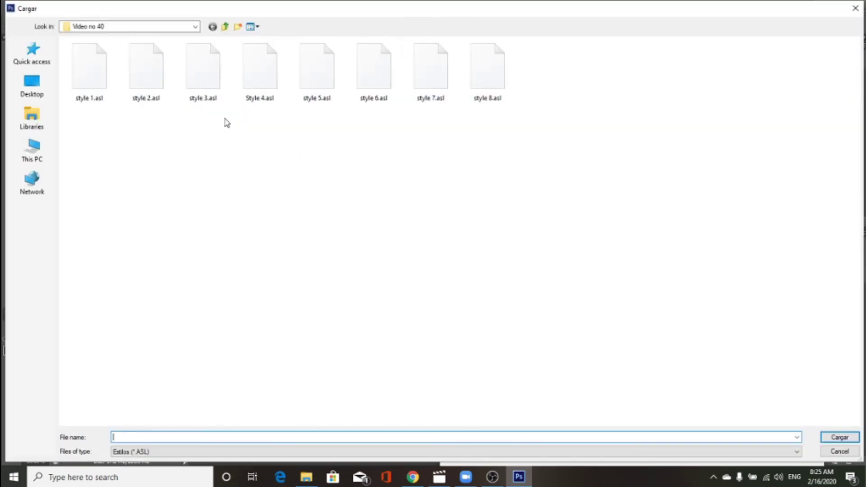
double_click(153, 78)
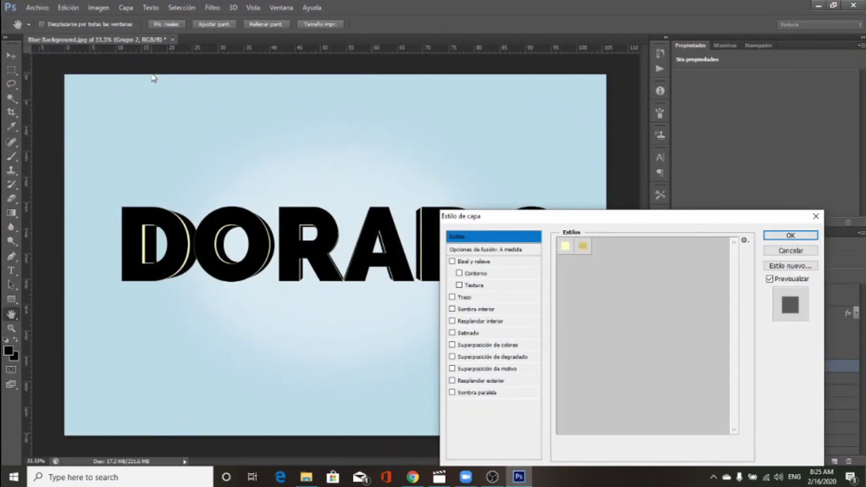
click(583, 247)
click(783, 236)
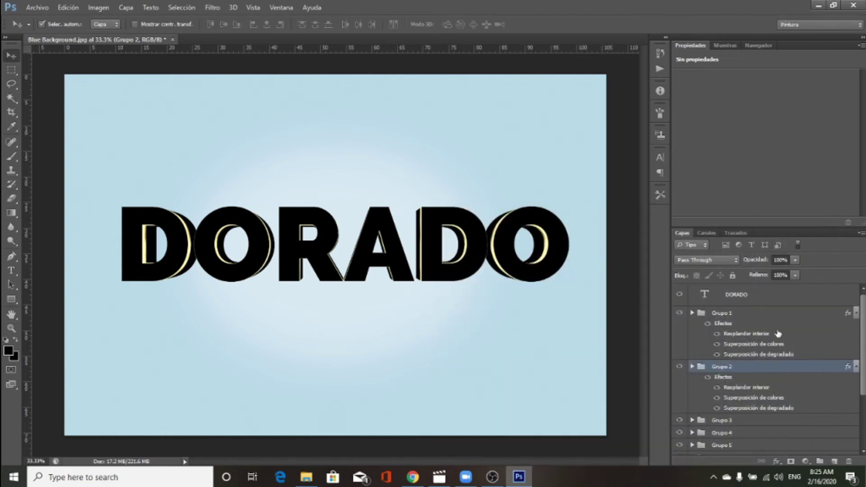
click(774, 421)
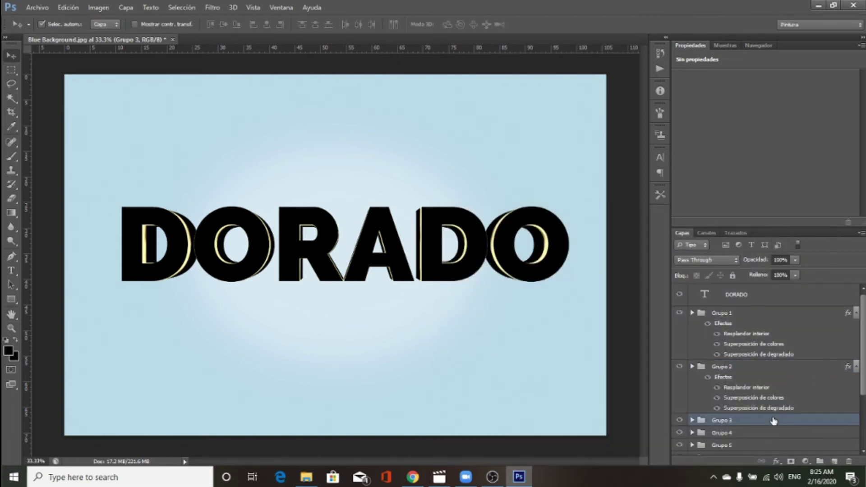
- Load style 3.asl through Blending Options and apply its gold preset to Grupo 3
click(785, 462)
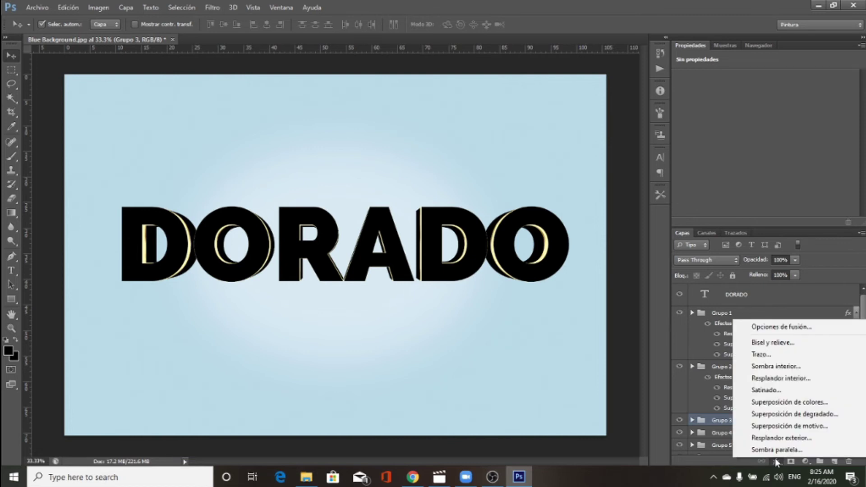
click(795, 328)
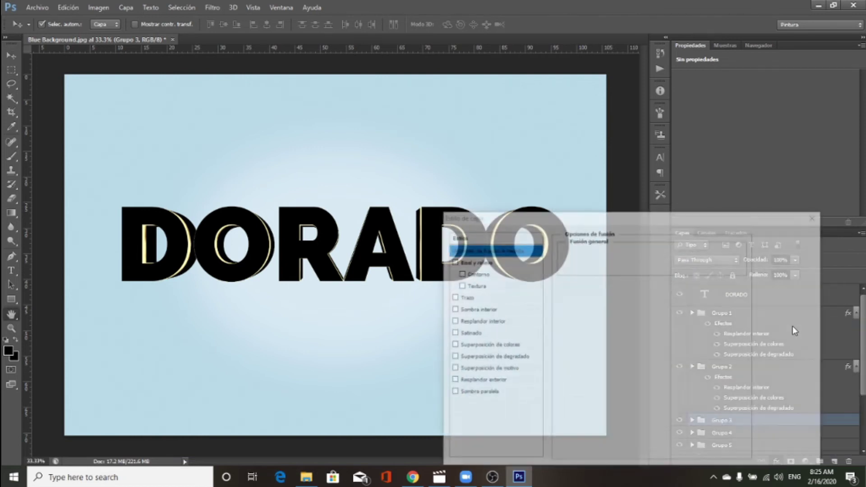
click(515, 239)
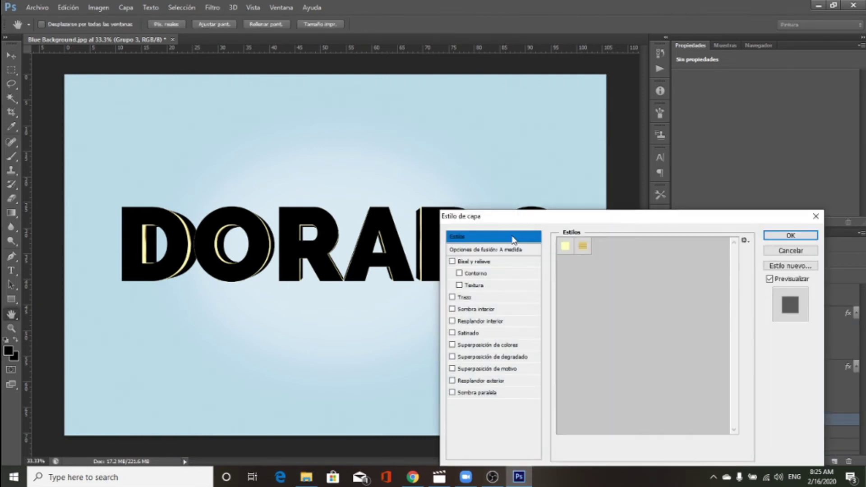
click(744, 241)
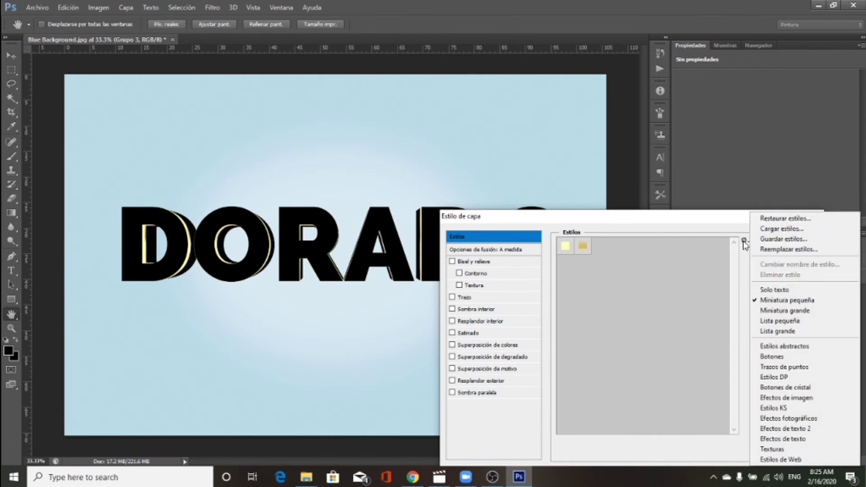
click(779, 233)
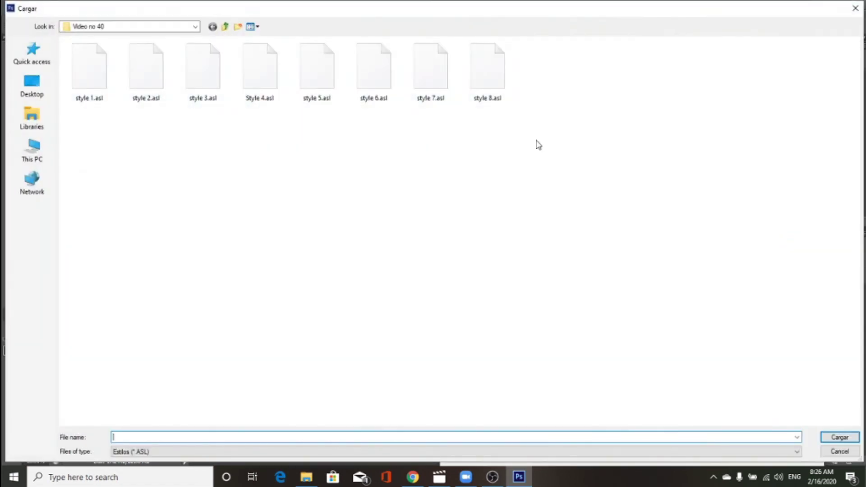
double_click(203, 68)
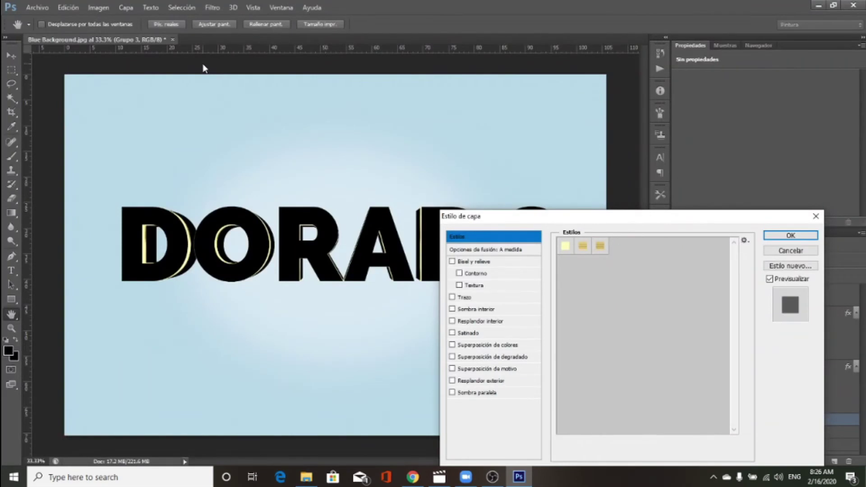
click(600, 247)
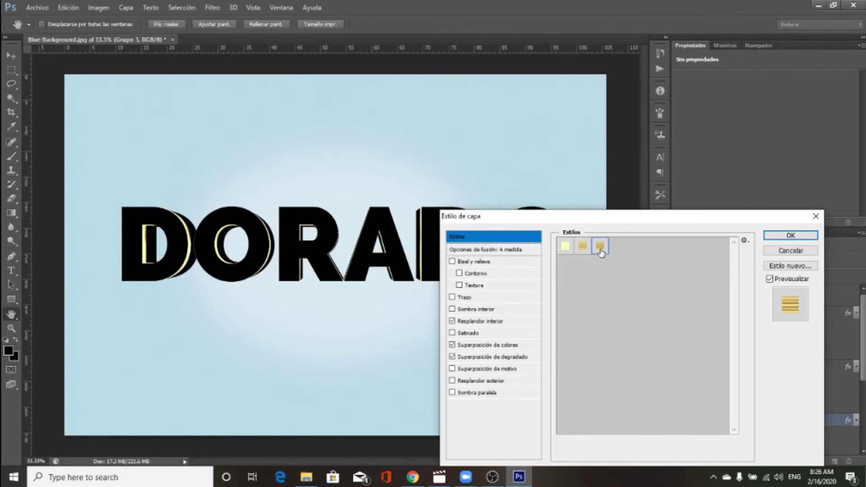
click(791, 235)
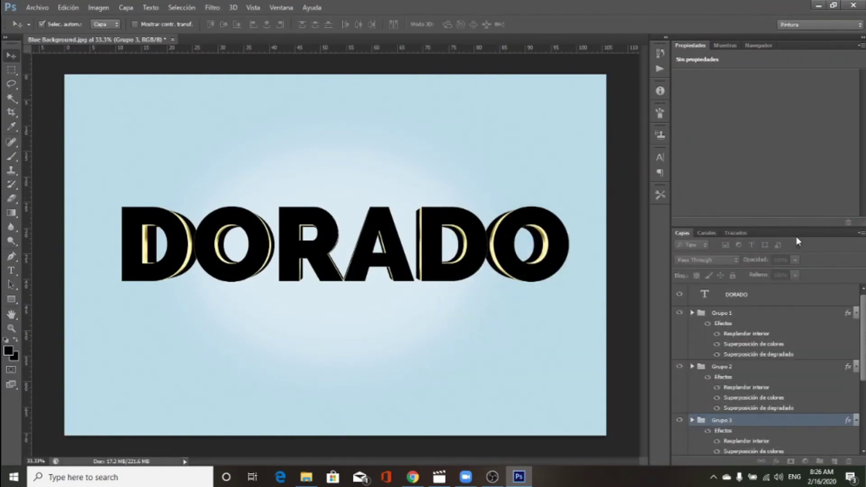
scroll(857, 320, down, 5)
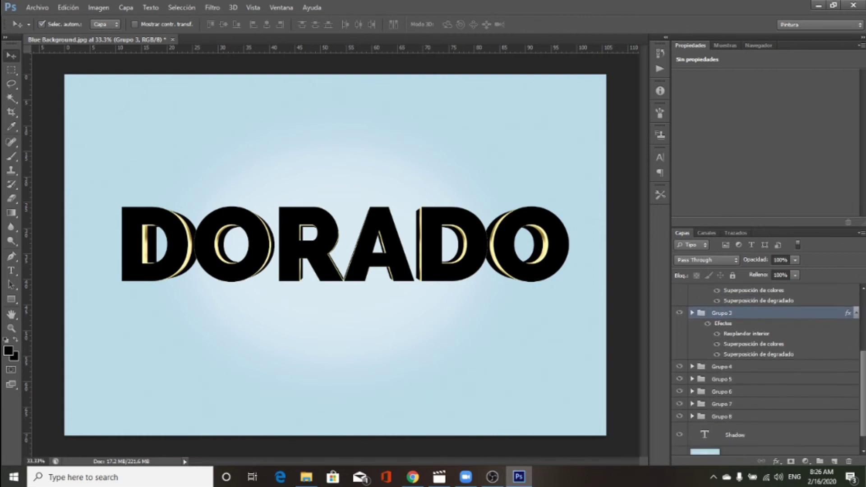
- Load Style 4.asl and apply its gold preset to Grupo 4
click(782, 368)
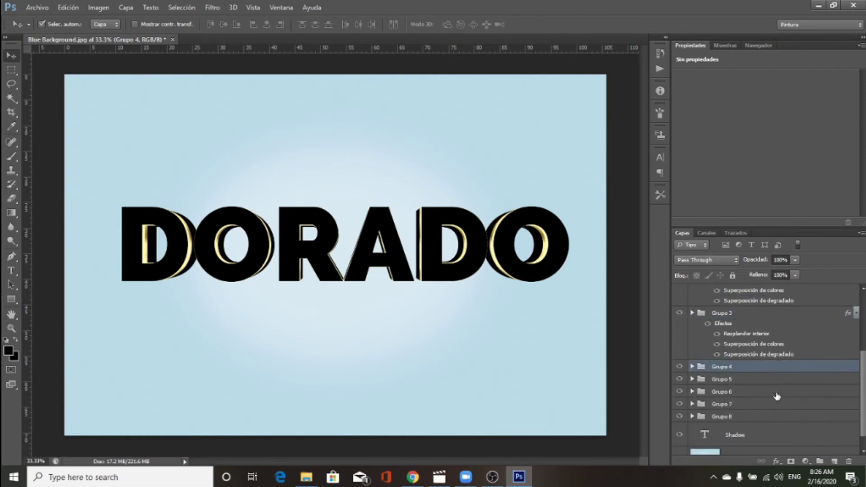
click(777, 461)
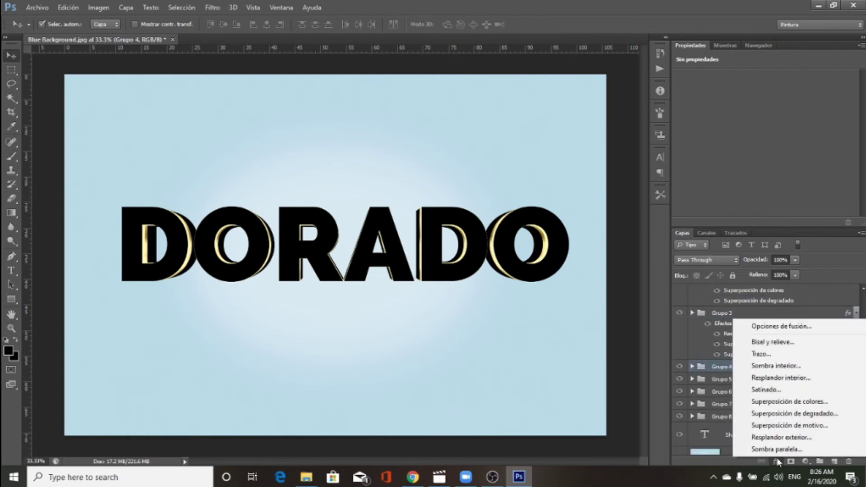
click(785, 327)
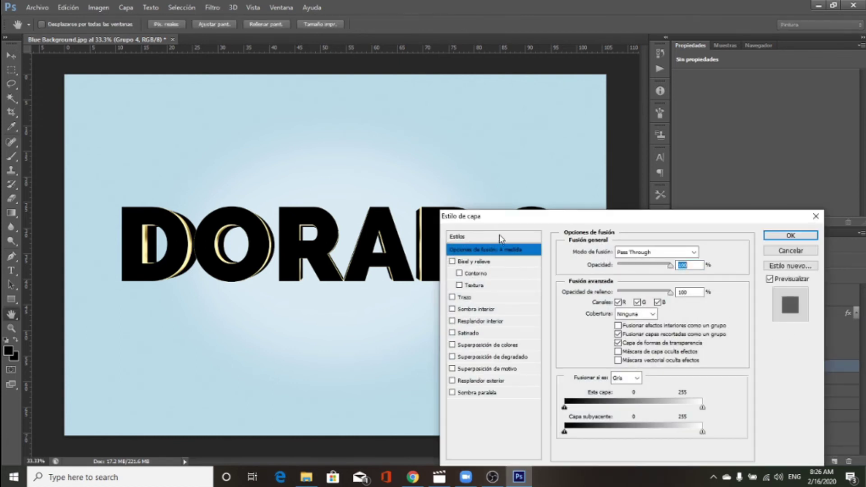
click(501, 238)
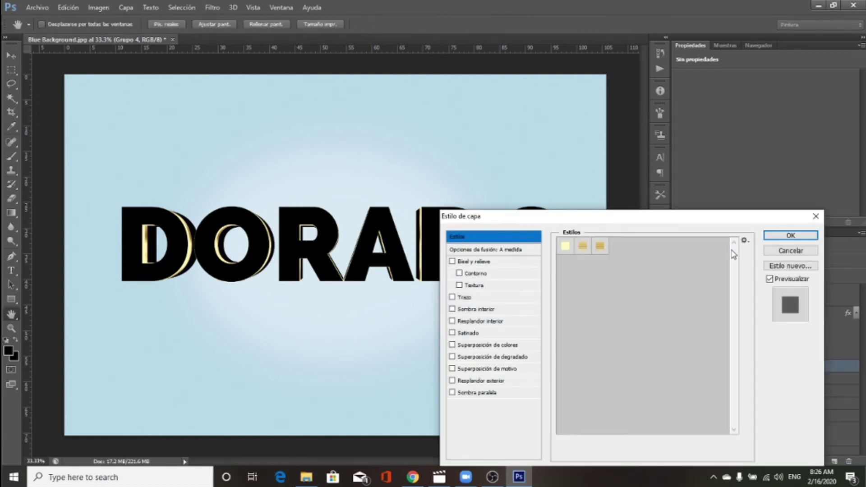
click(745, 241)
click(771, 231)
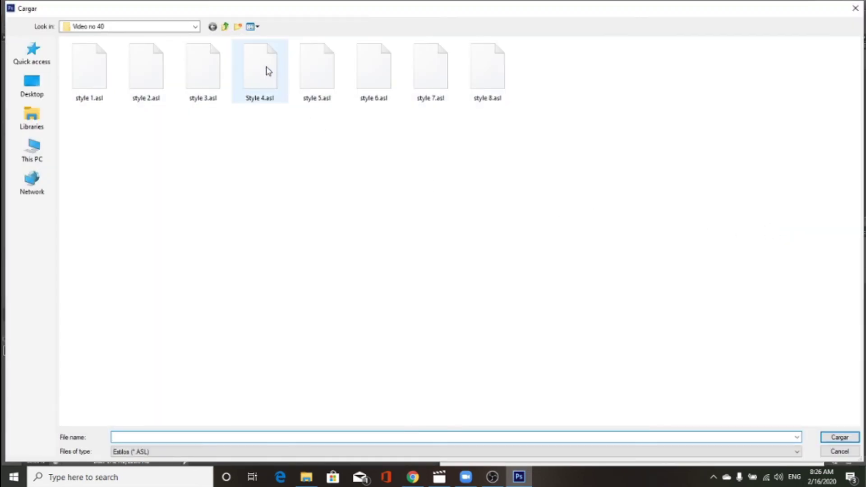
double_click(274, 80)
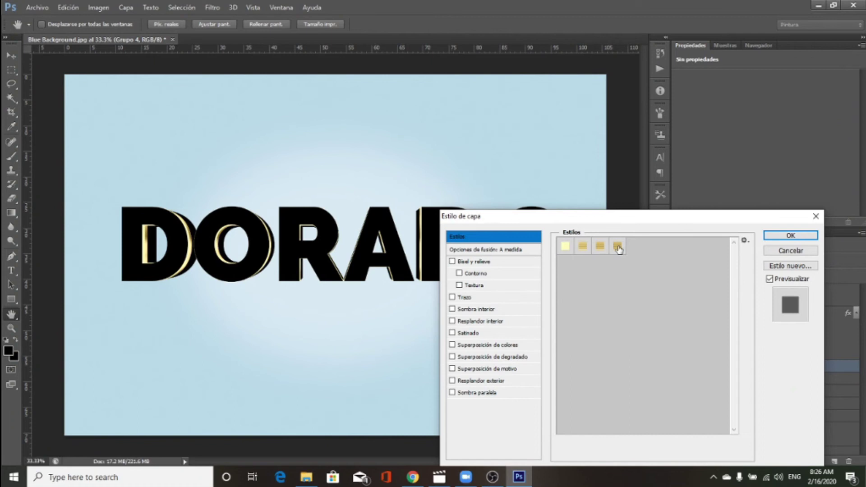
click(618, 247)
click(783, 237)
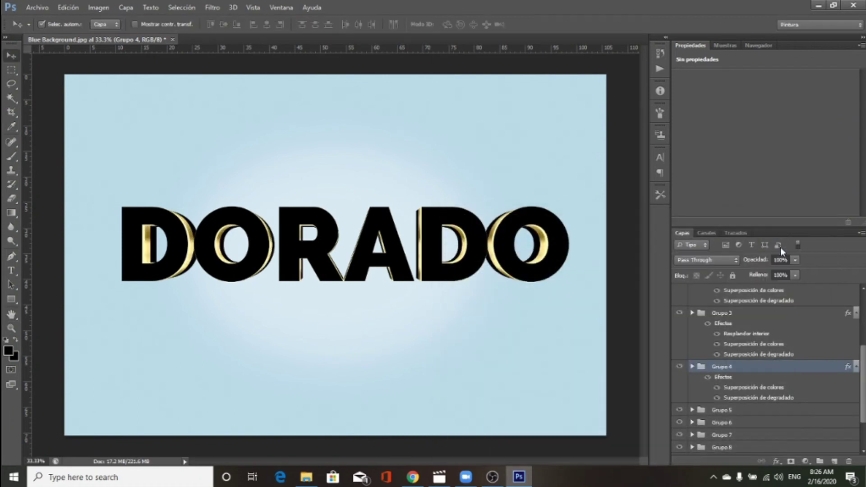
- Load style 5.asl and apply its gold preset to Grupo 5
click(767, 411)
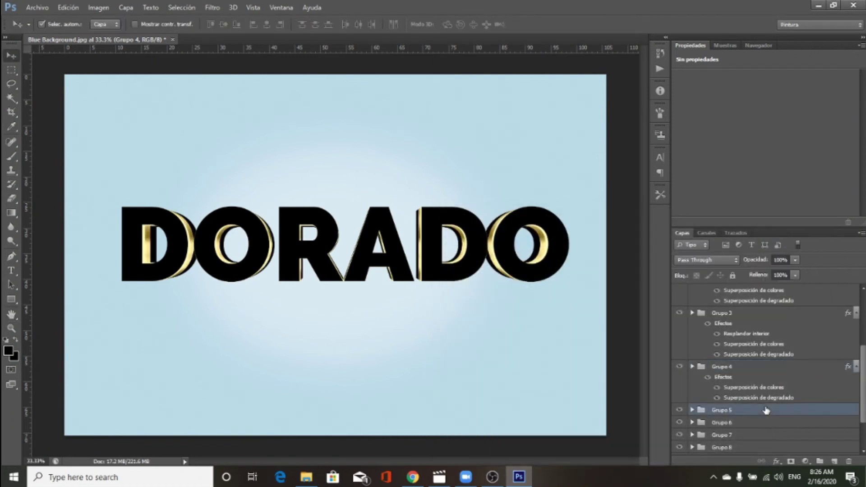
click(777, 461)
click(773, 325)
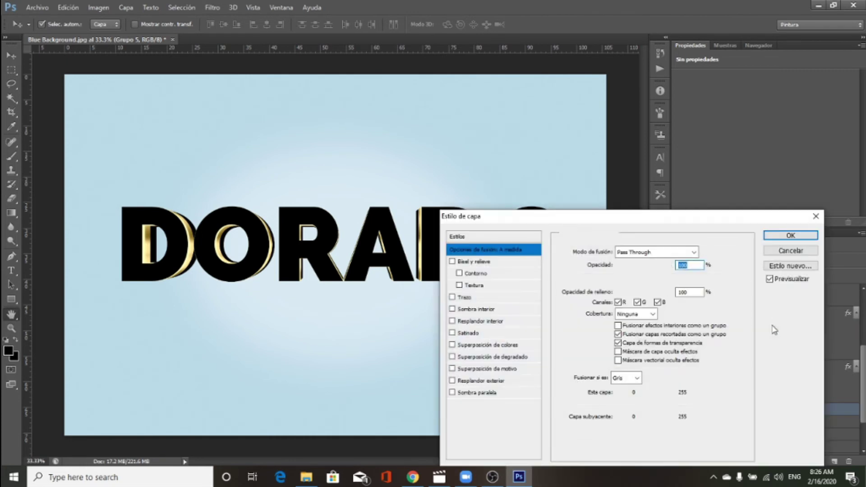
click(511, 237)
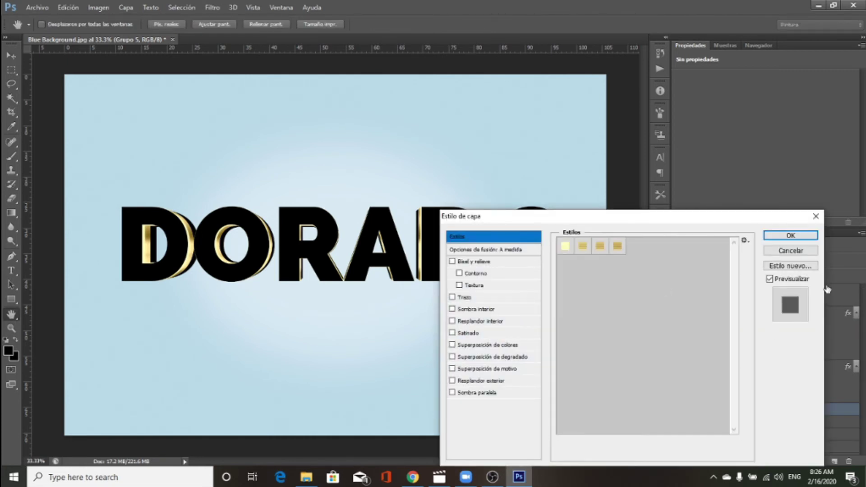
click(744, 243)
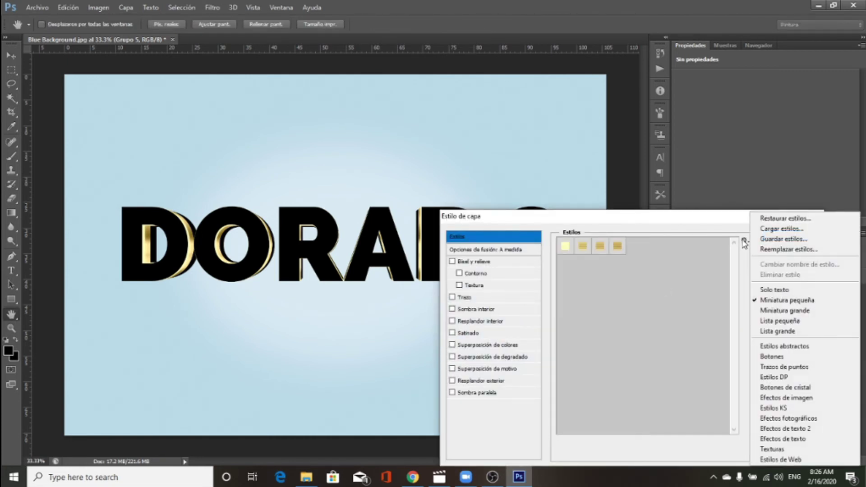
click(780, 231)
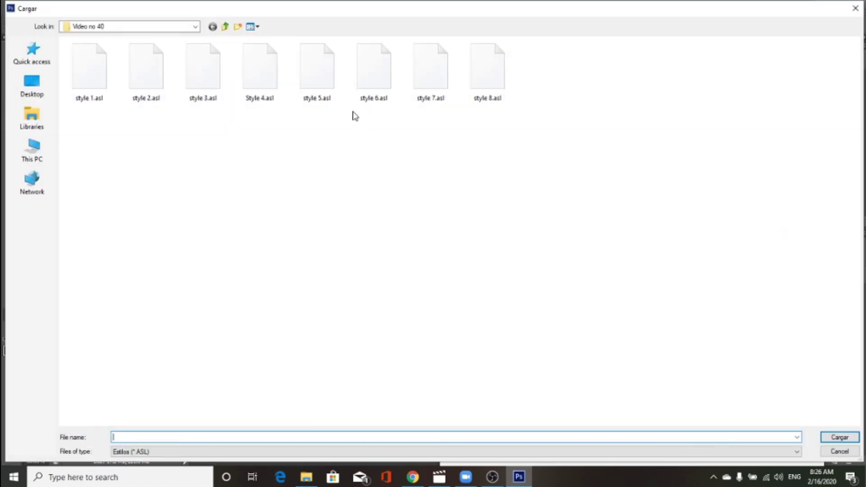
double_click(327, 87)
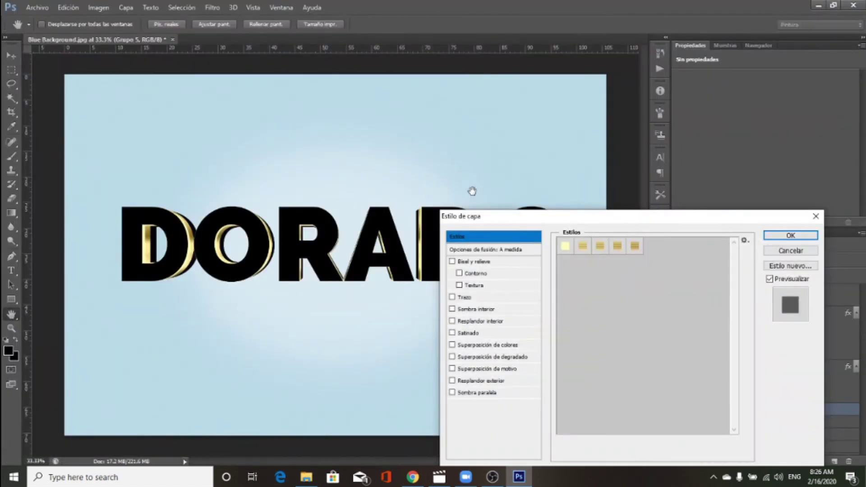
click(634, 247)
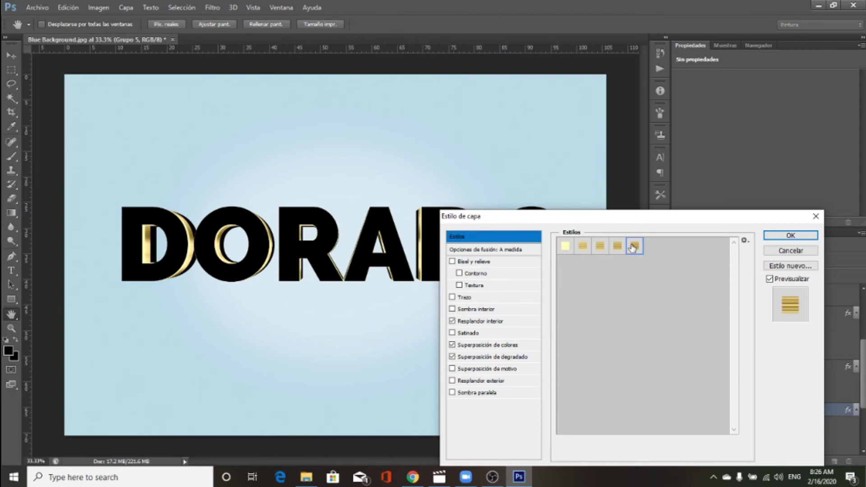
click(782, 235)
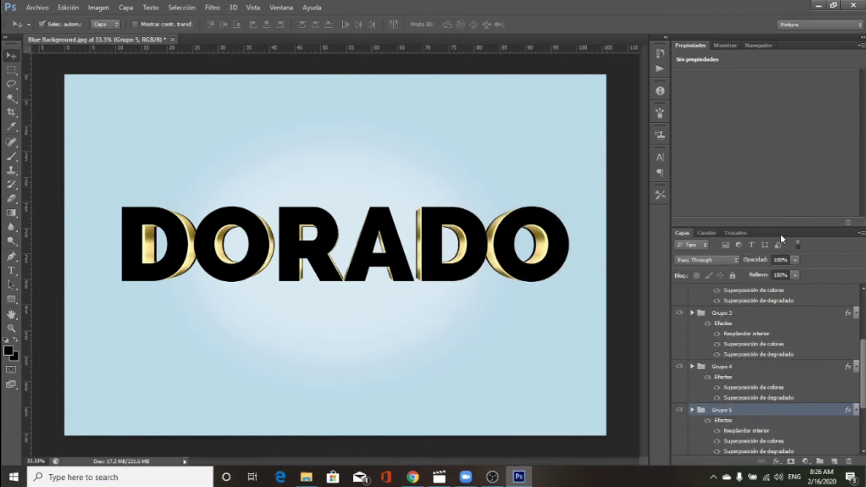
scroll(767, 370, down, 3)
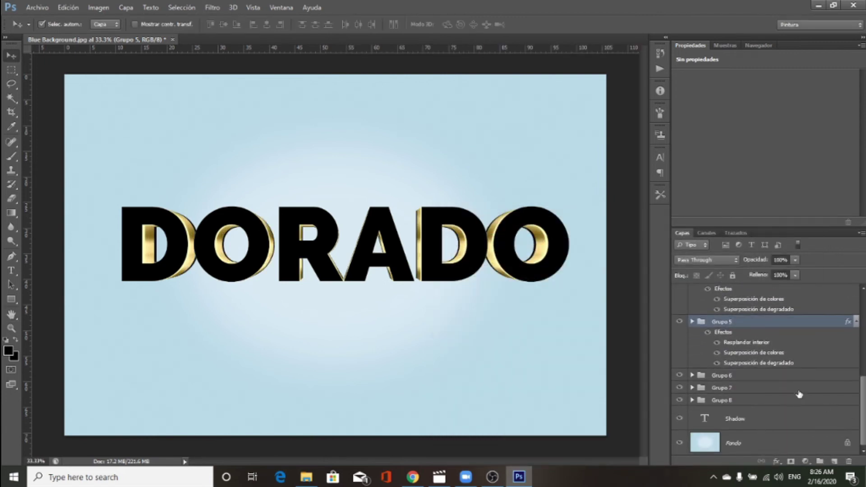
- Load style 6.asl and apply its gold preset to Grupo 6
click(778, 376)
click(776, 461)
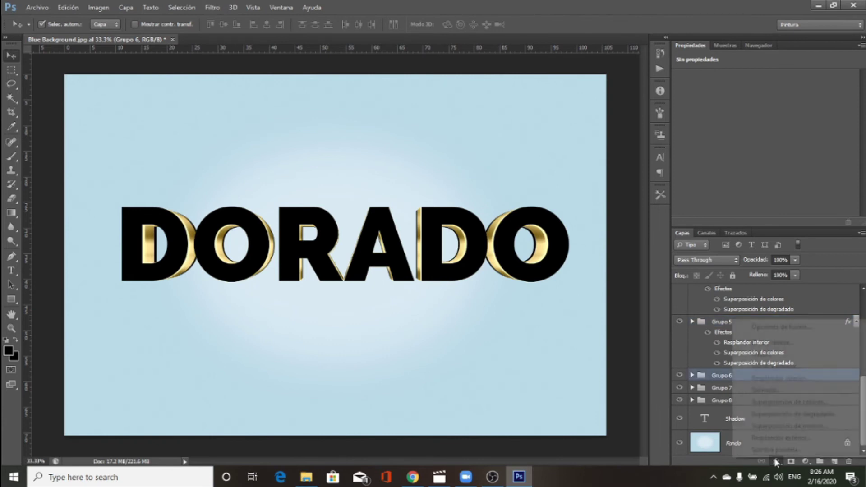
click(784, 333)
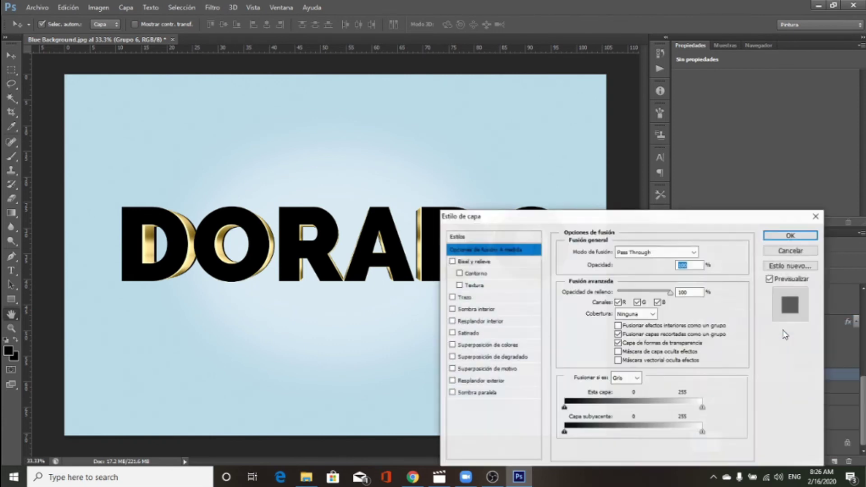
click(496, 238)
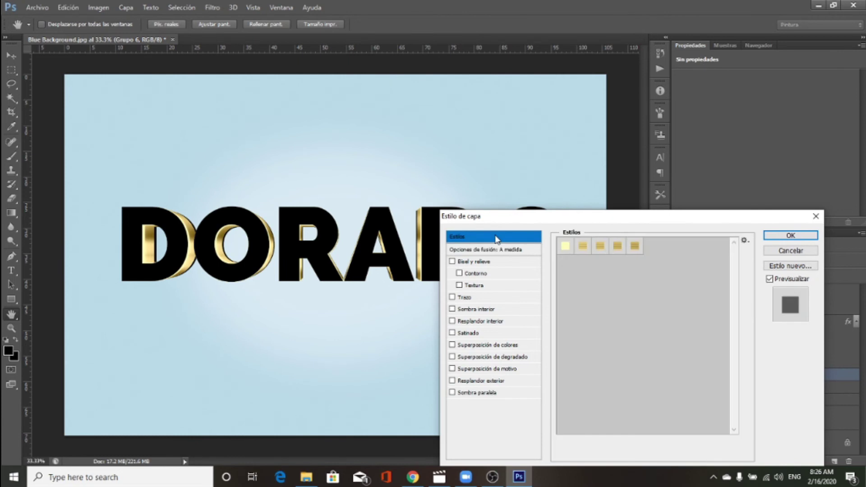
click(746, 242)
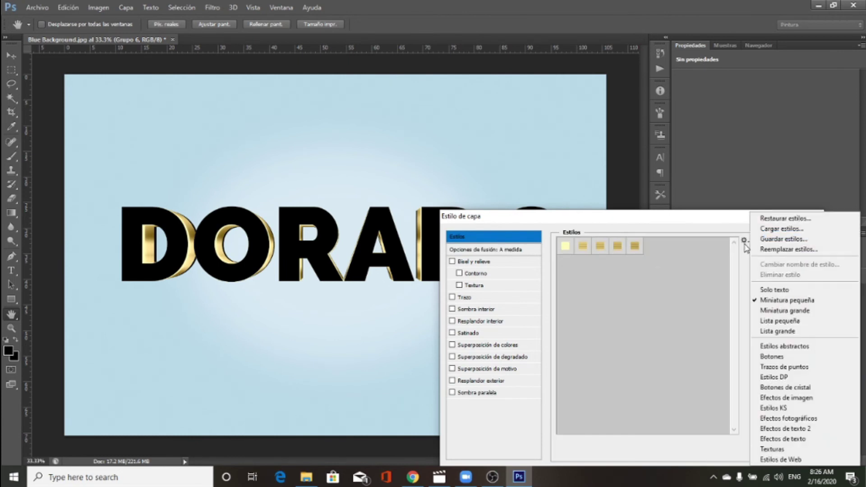
click(768, 229)
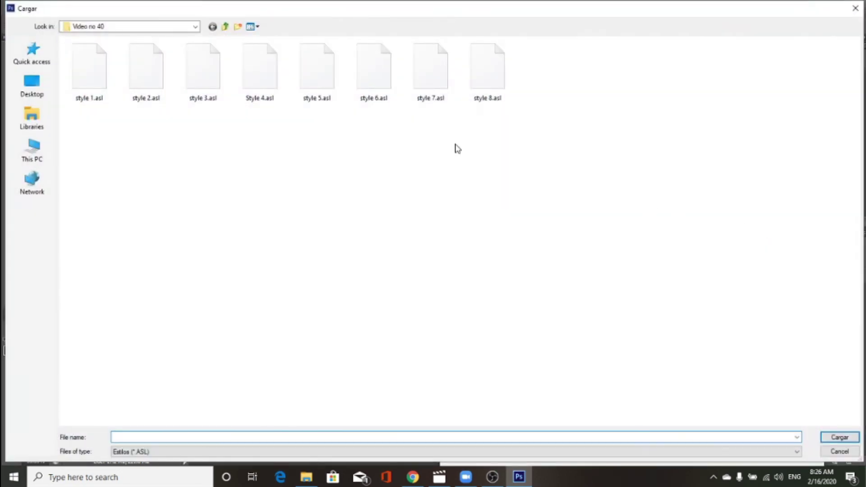
click(367, 83)
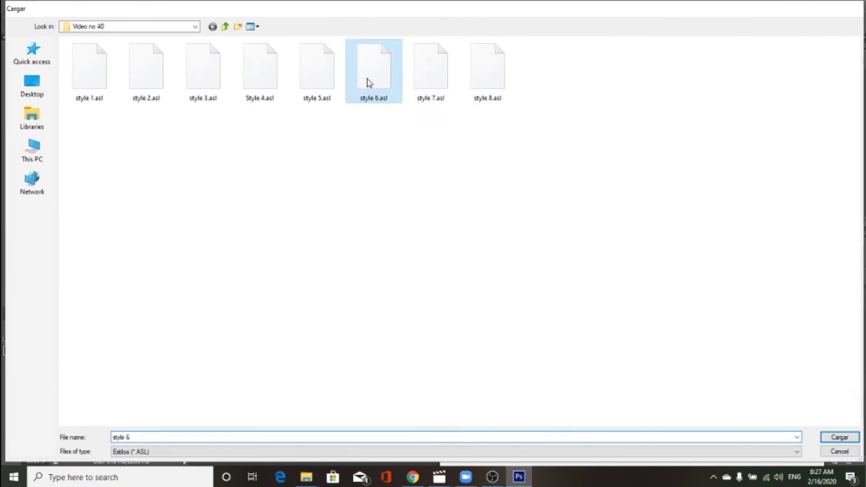
double_click(367, 83)
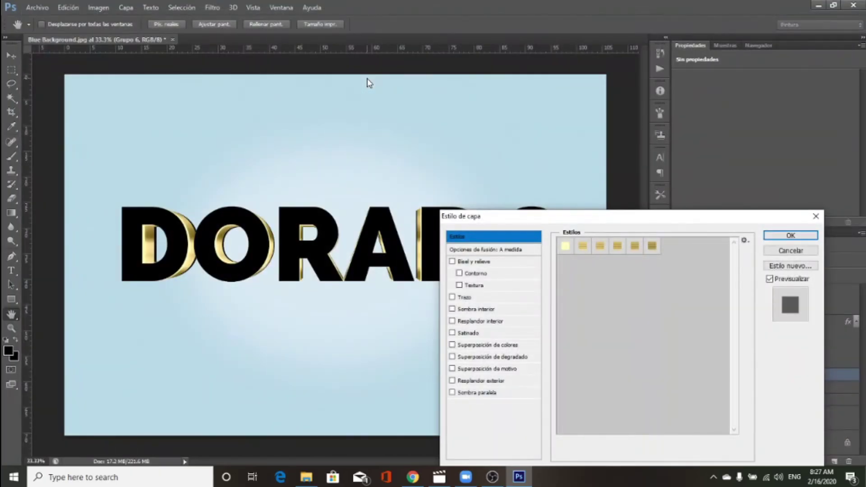
click(651, 249)
click(791, 235)
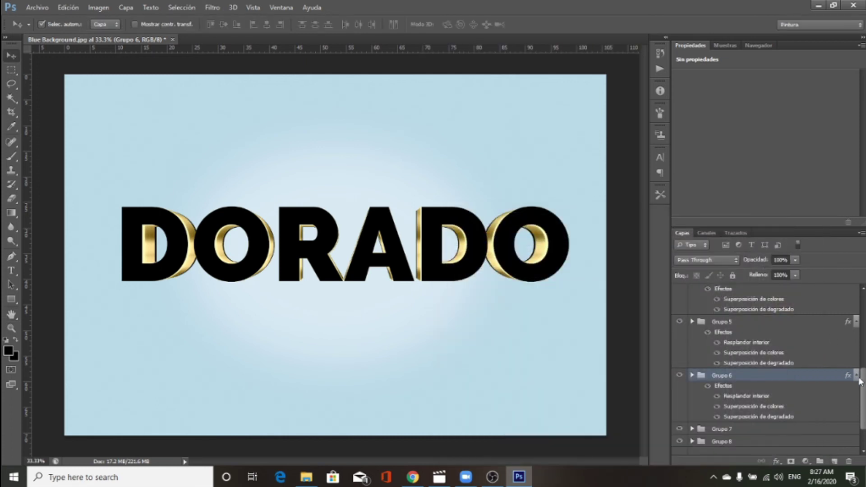
drag(863, 382, 863, 397)
- Load style 7.asl and apply its gold preset to Grupo 7
click(782, 389)
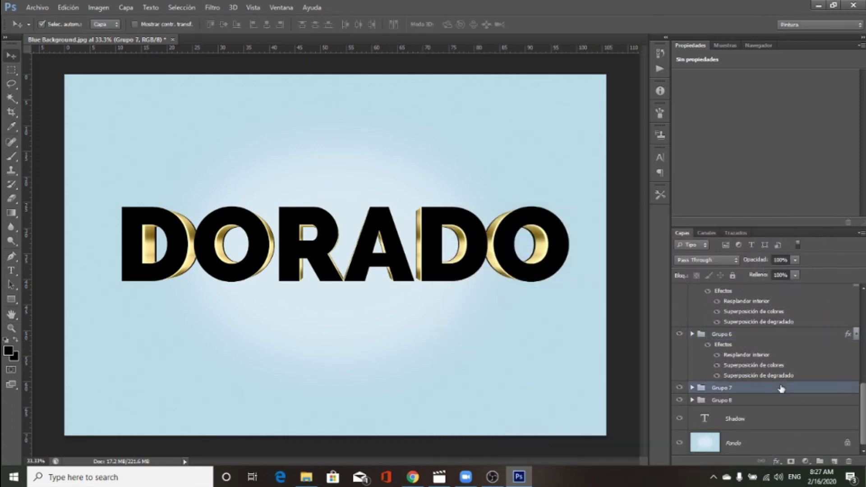
click(777, 462)
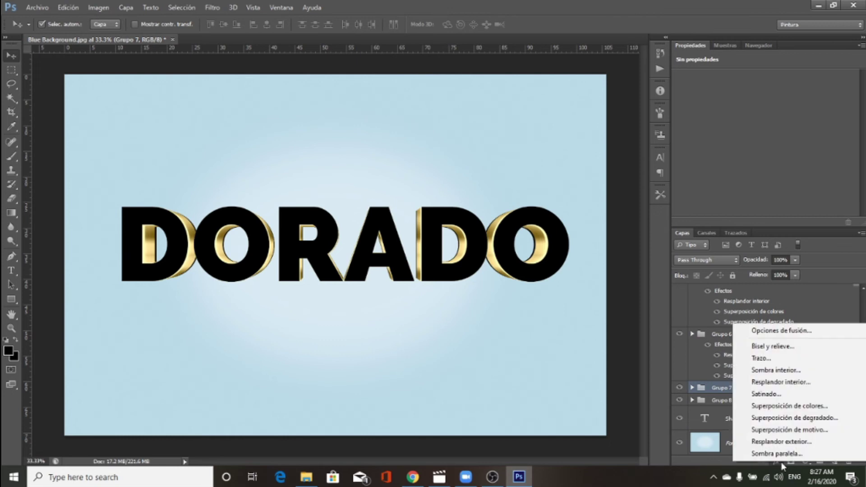
click(787, 331)
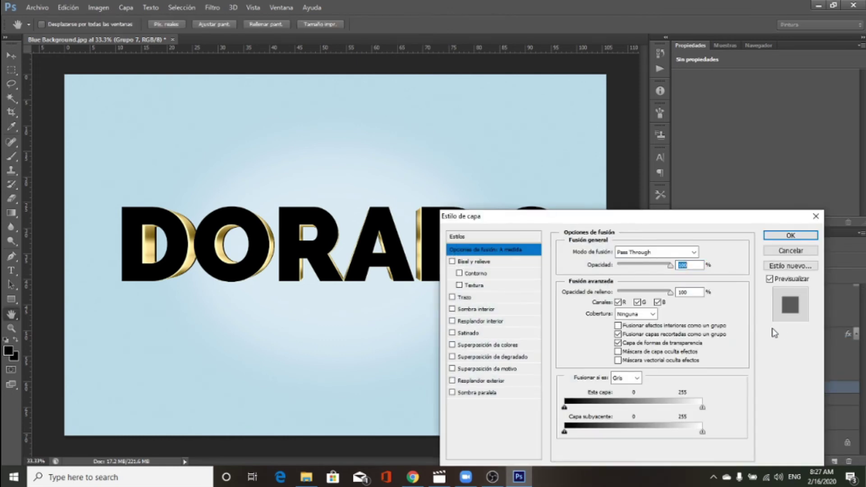
click(500, 237)
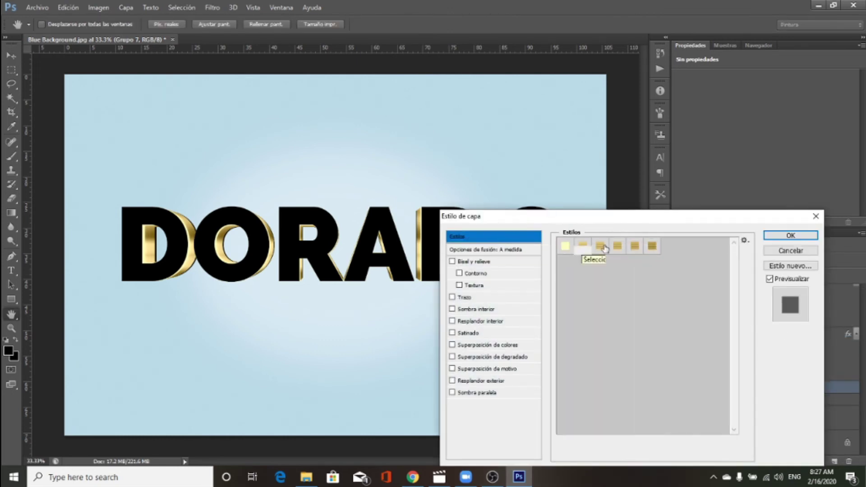
click(745, 242)
click(782, 229)
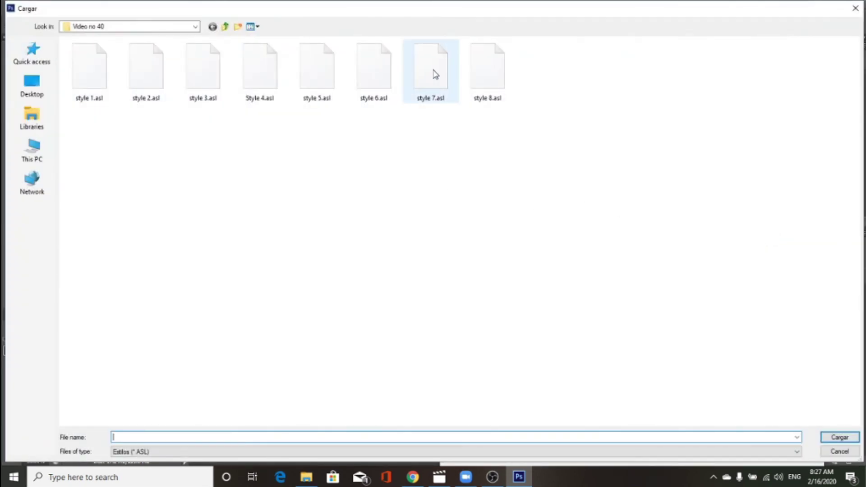
double_click(434, 72)
click(669, 247)
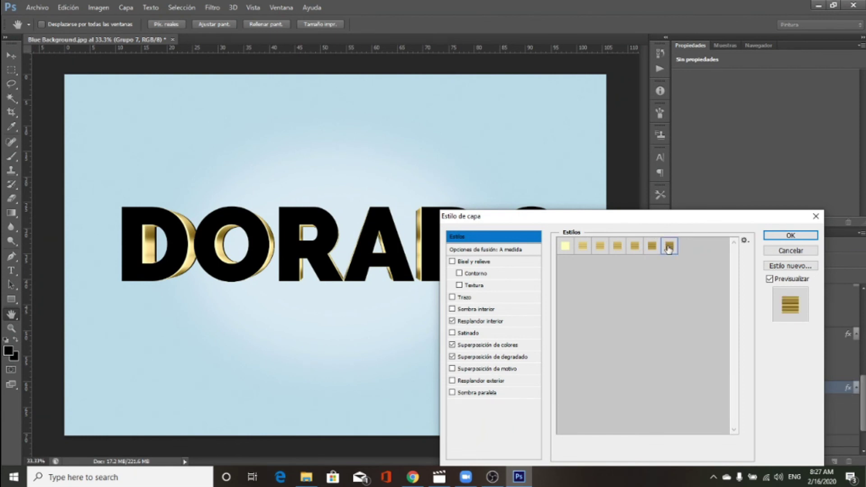
click(778, 237)
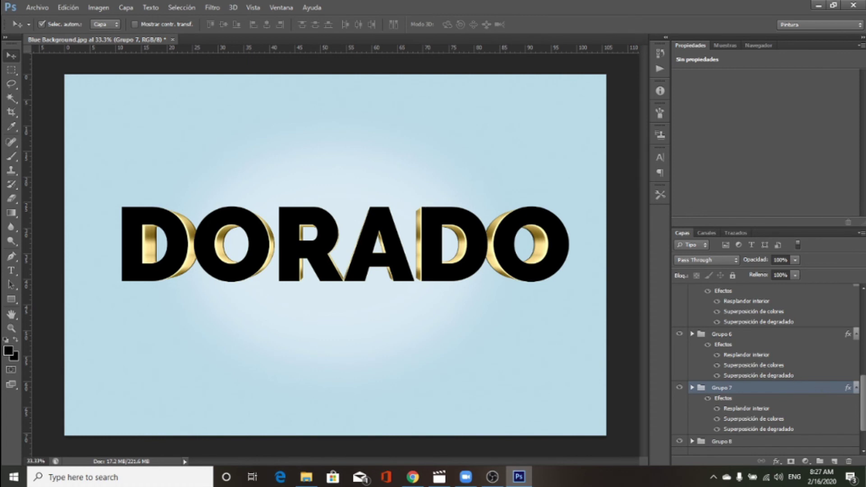
click(797, 442)
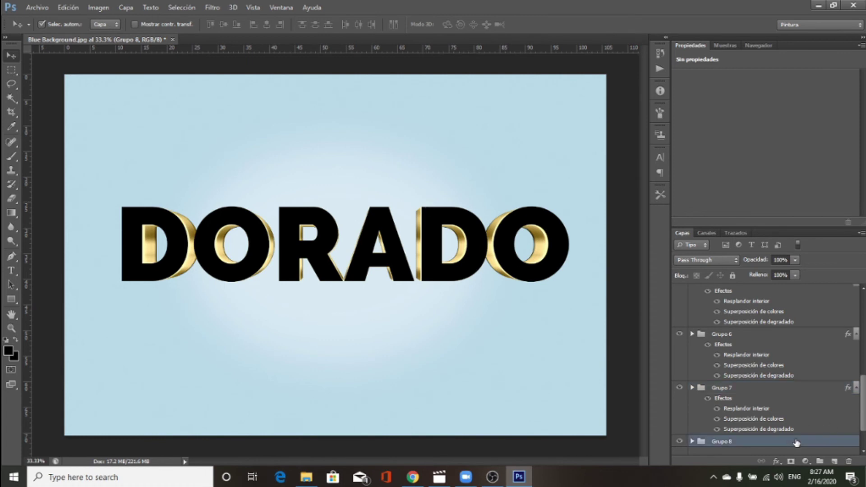
click(786, 461)
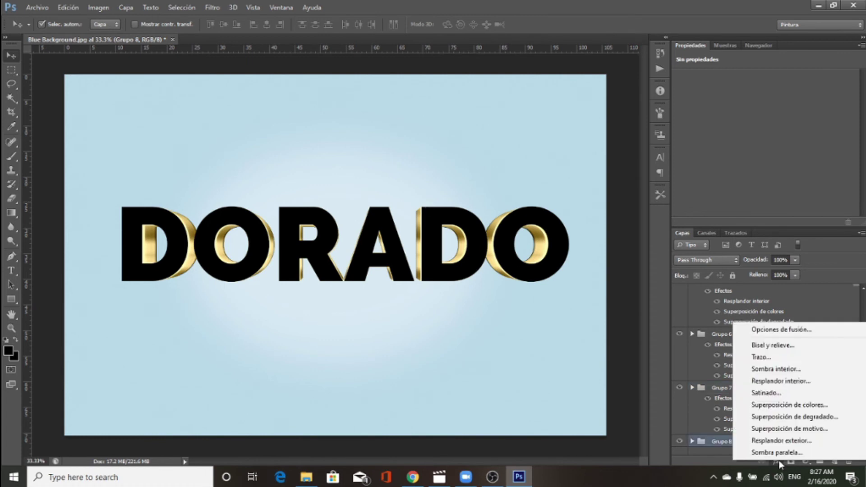
- Load style 8.asl into the style presets and click its gold swatch for Grupo 8
click(784, 334)
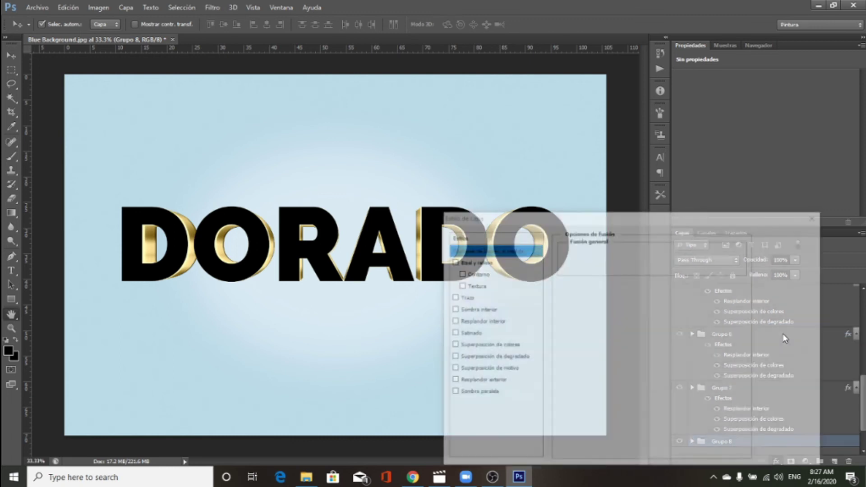
click(482, 237)
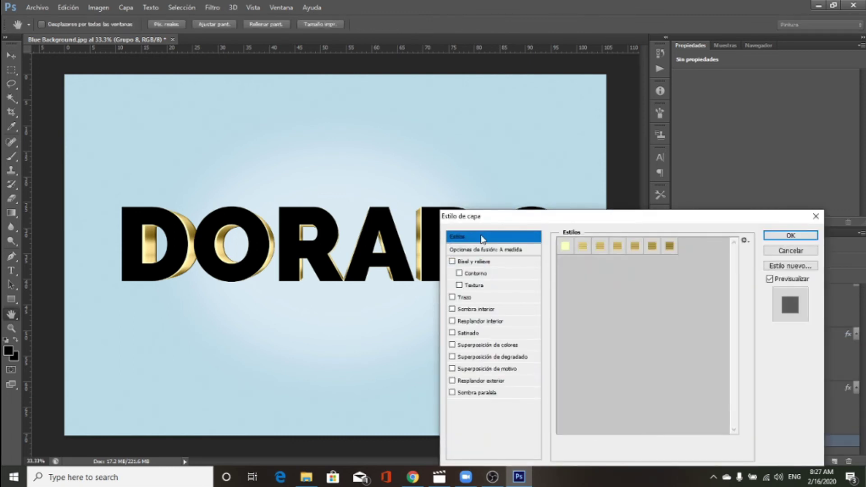
click(744, 240)
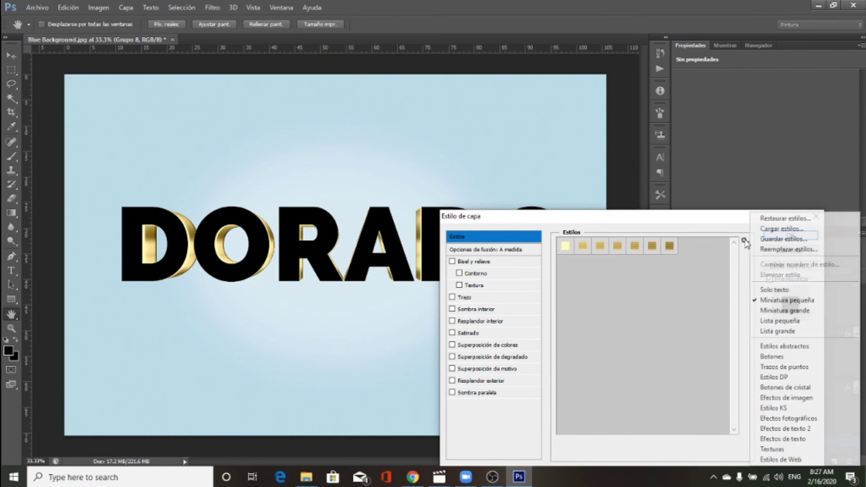
click(772, 230)
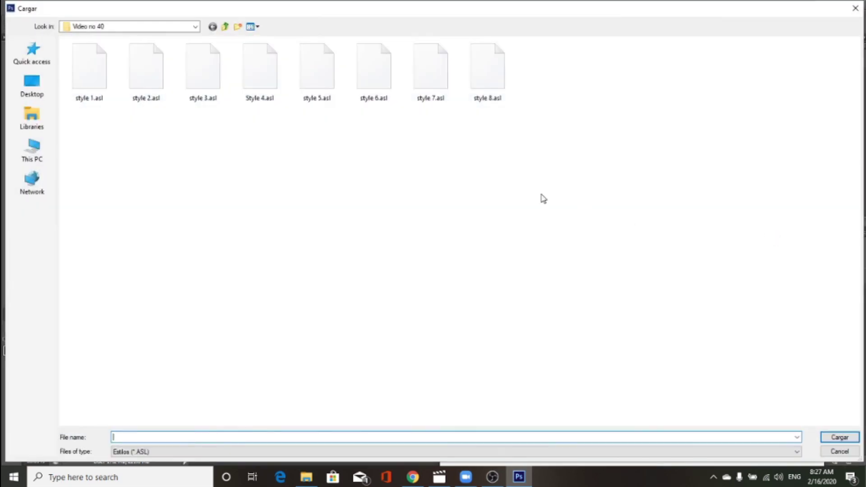
double_click(484, 81)
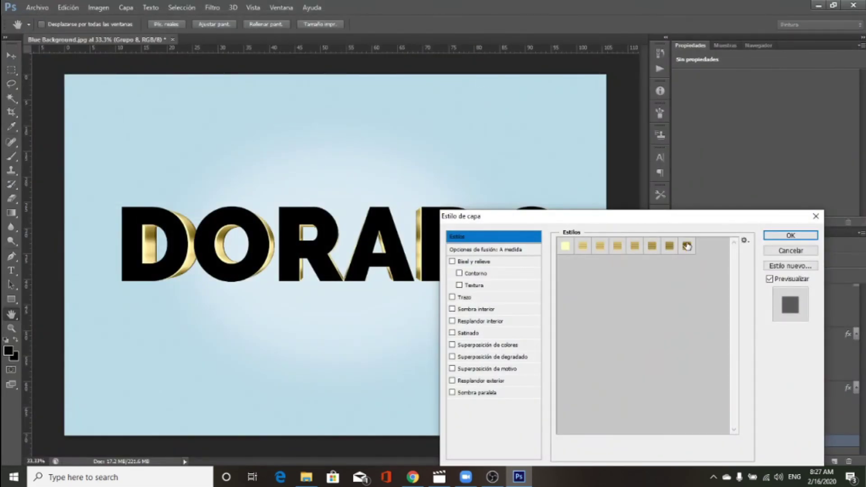
click(688, 246)
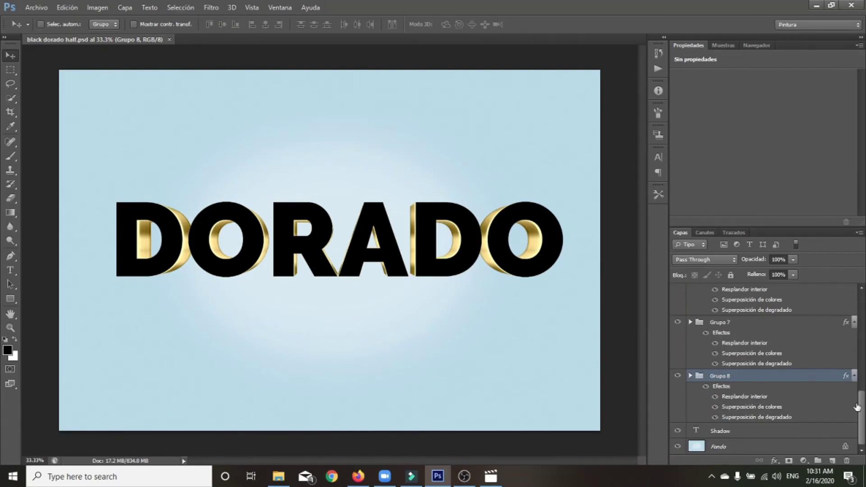
- Duplicate the DORADO text layer as DORADO copia
drag(857, 408, 865, 311)
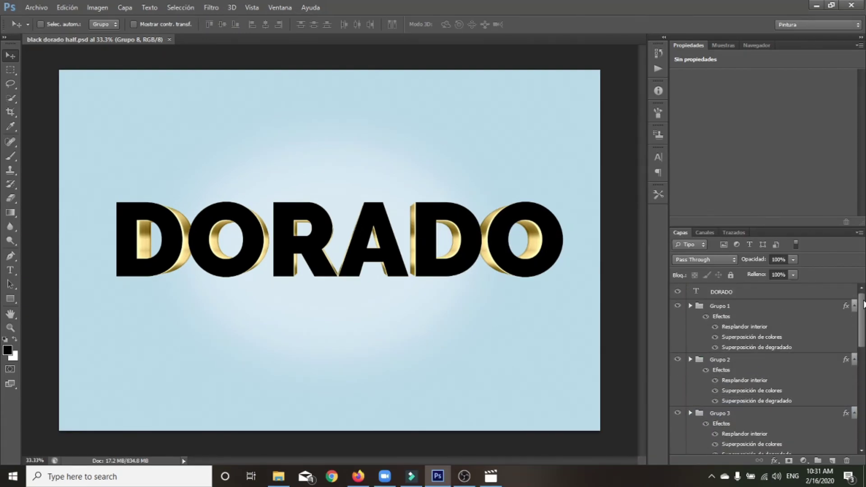
click(792, 294)
right_click(792, 291)
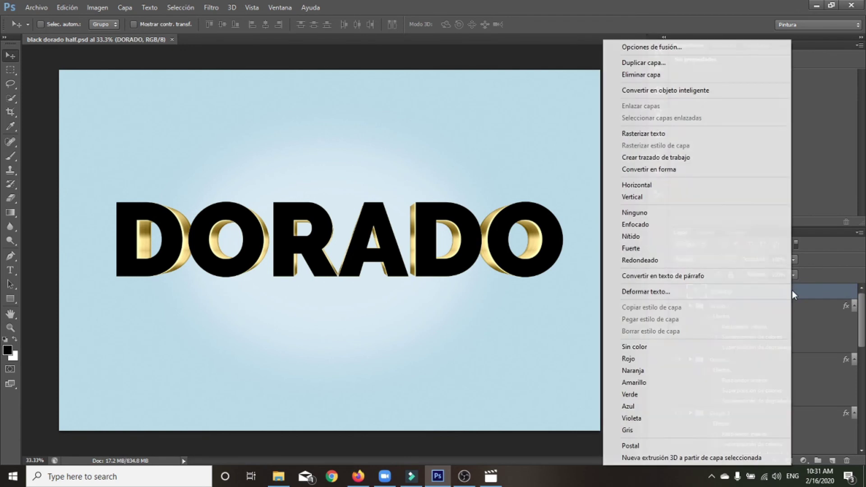
click(746, 63)
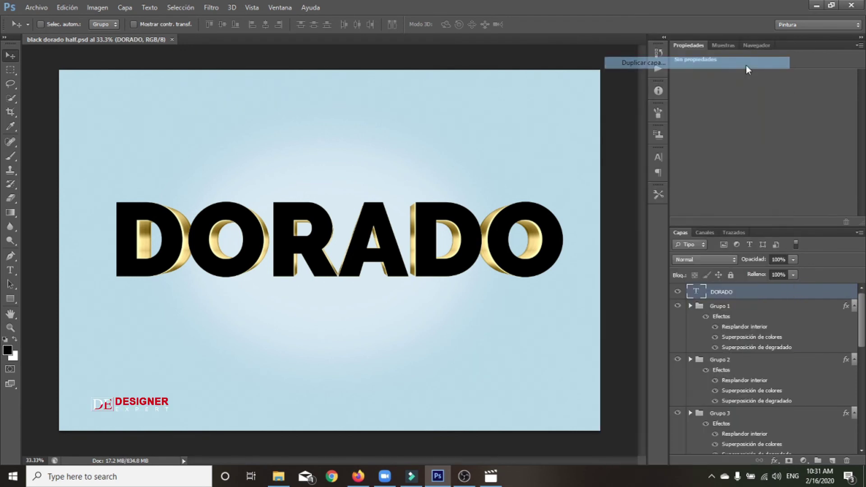
click(550, 148)
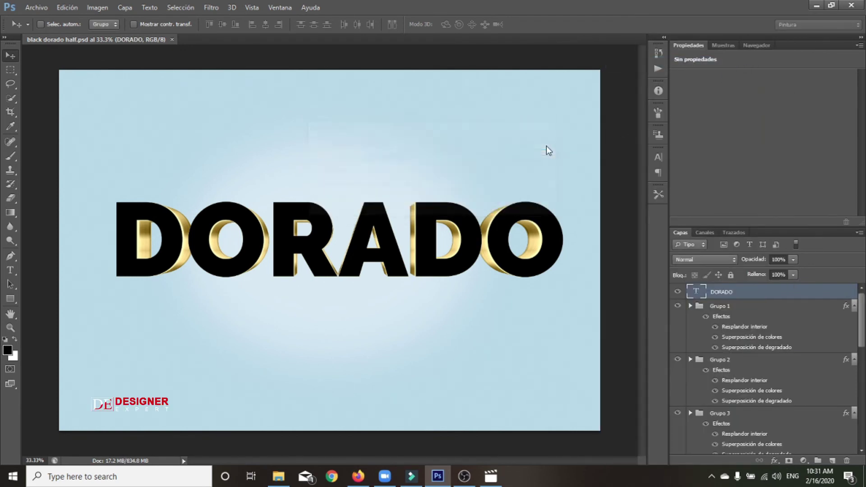
- Hide the original DORADO layer and select DORADO copia
click(723, 308)
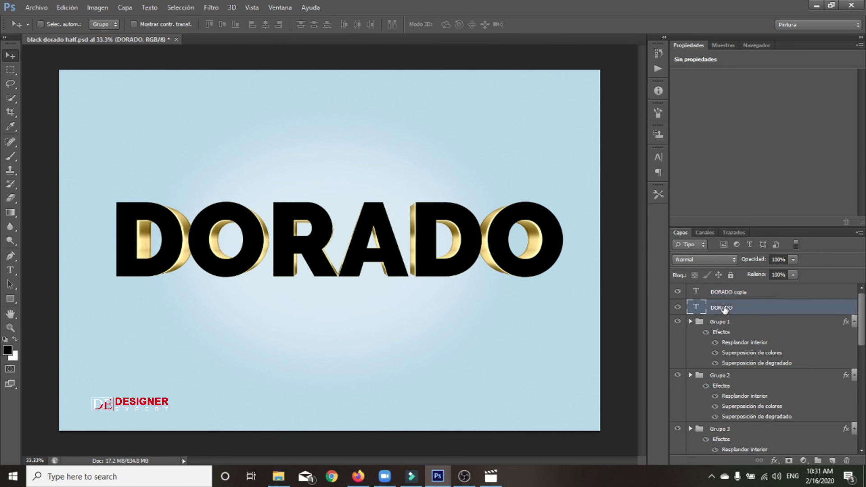
click(678, 307)
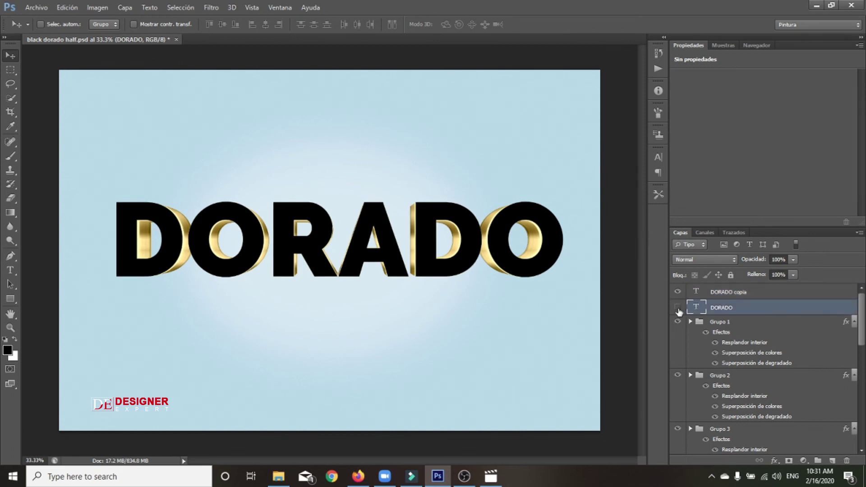
click(737, 293)
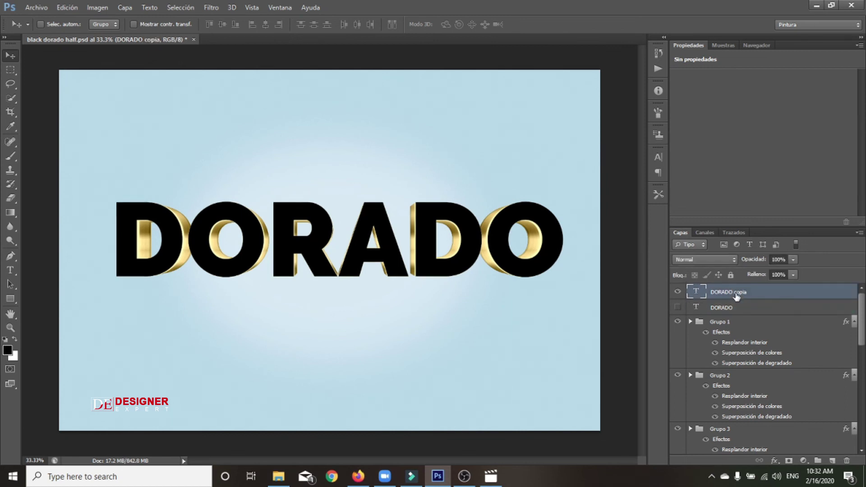
- Add a Bevel and Emboss effect to DORADO copia with a 3 px size
click(775, 461)
click(776, 332)
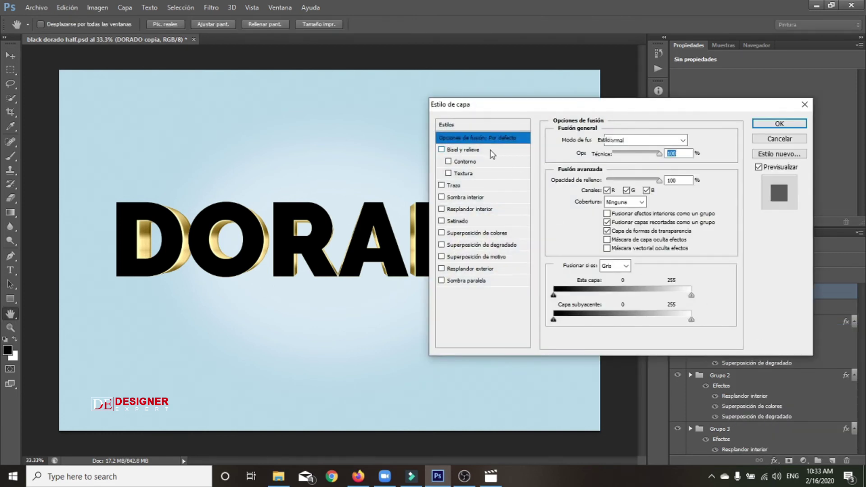
click(493, 151)
double_click(692, 166)
text(3)
double_click(680, 190)
text(3)
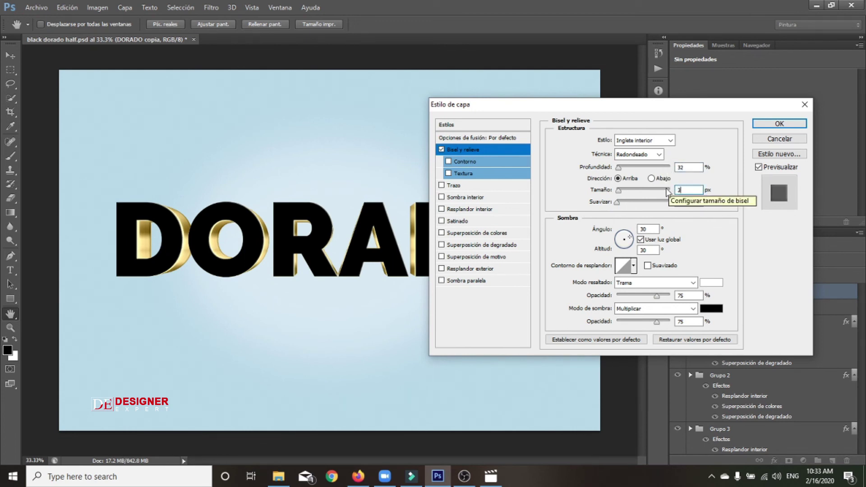
- Set bevel shading to angle 120°, altitude 26°, highlight opacity 18% and shadow opacity 33%
double_click(648, 229)
text(120)
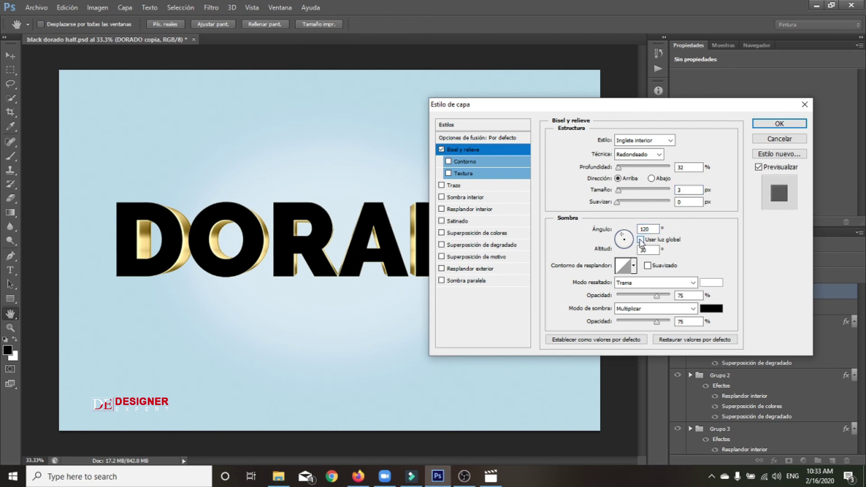
double_click(648, 250)
text(26)
double_click(683, 296)
key(BackSpace)
text(18)
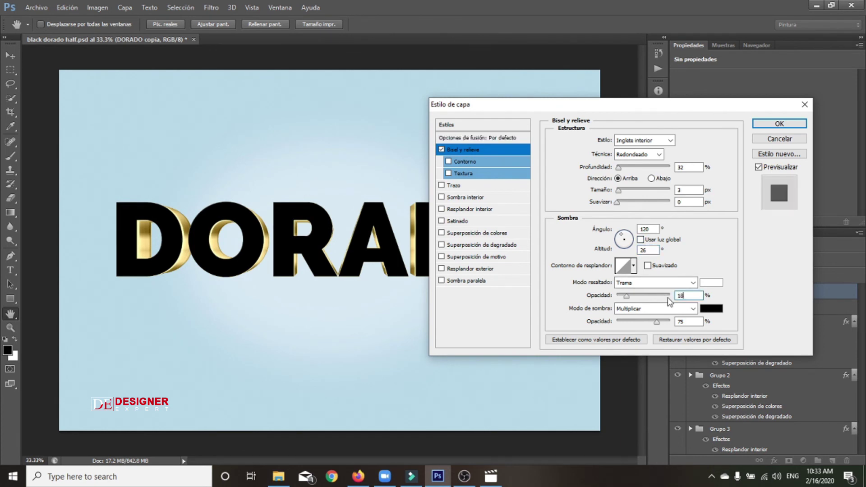
double_click(682, 322)
text(33)
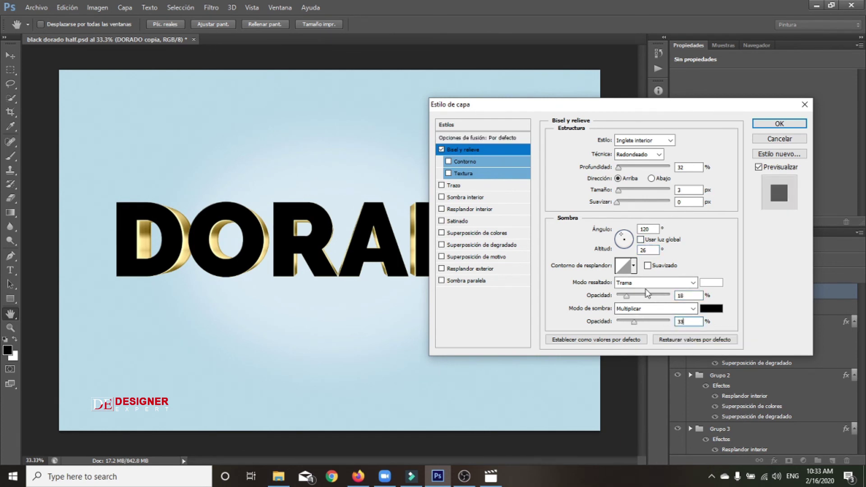
- Give the bevel a multi-peak gloss contour, shadow colour 171718, and direction Down
click(634, 268)
click(610, 308)
click(638, 273)
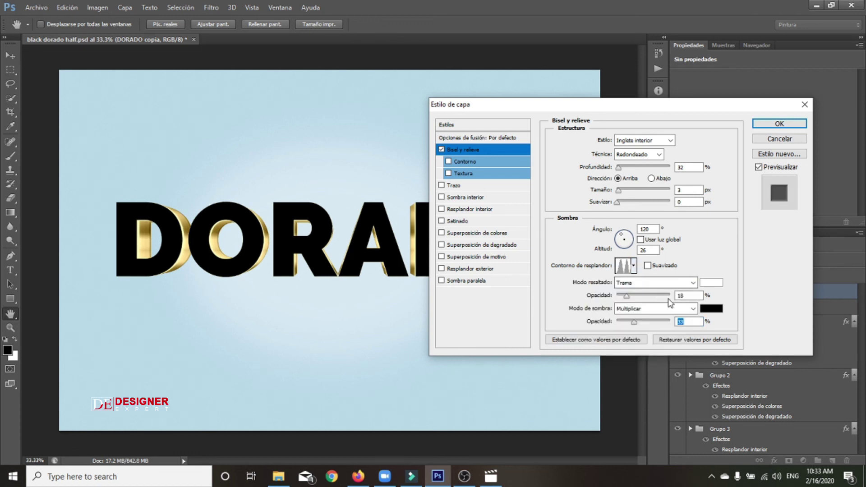
click(705, 309)
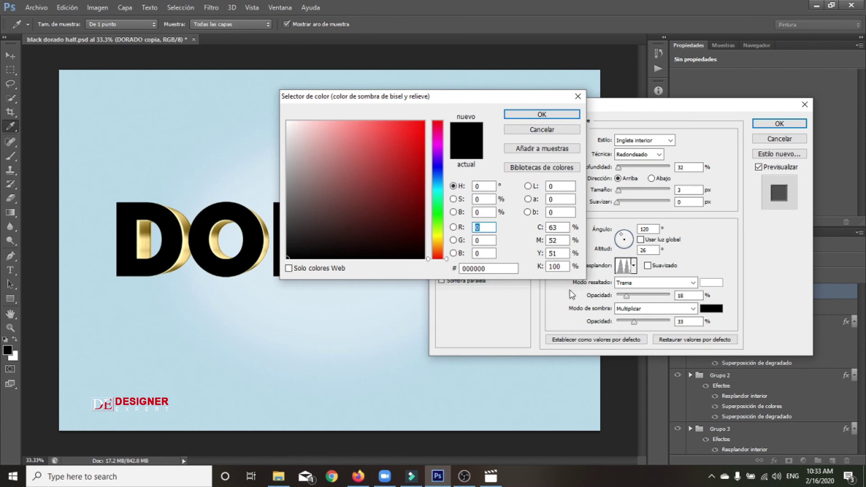
click(464, 269)
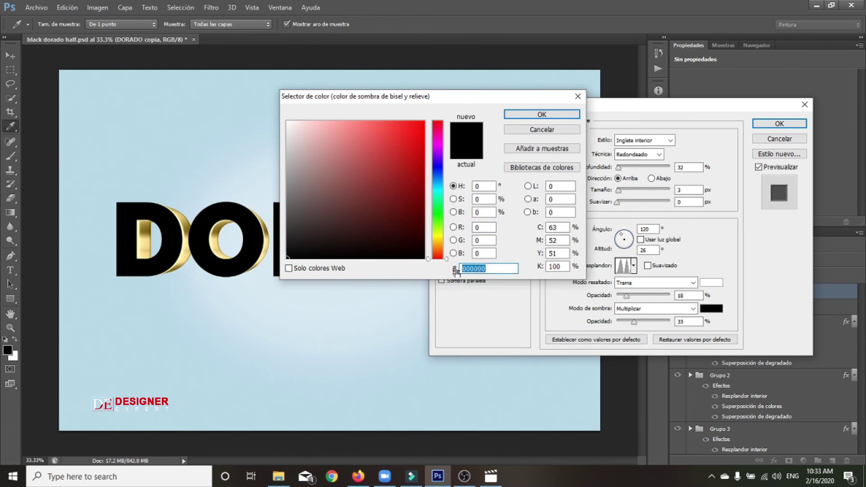
text(171718)
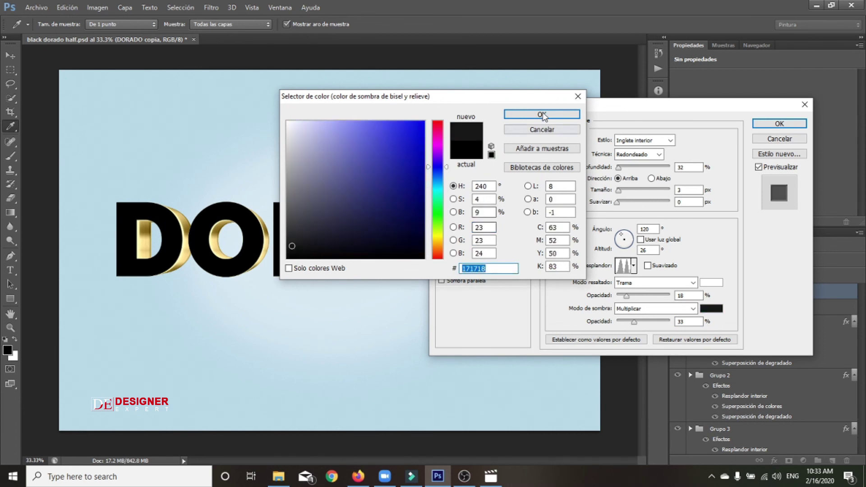
click(543, 116)
click(651, 178)
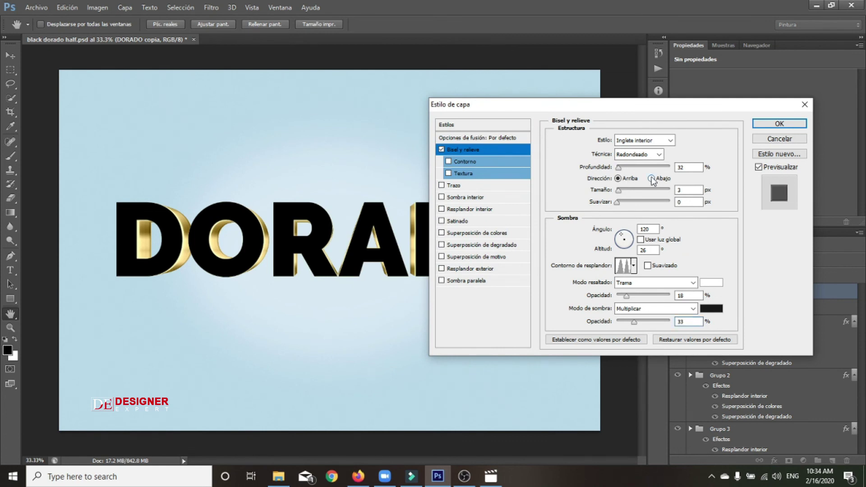
key(alt)
- Add a Pattern Overlay using the gold glitter pattern loaded from Black golden Pattern.pat
click(486, 257)
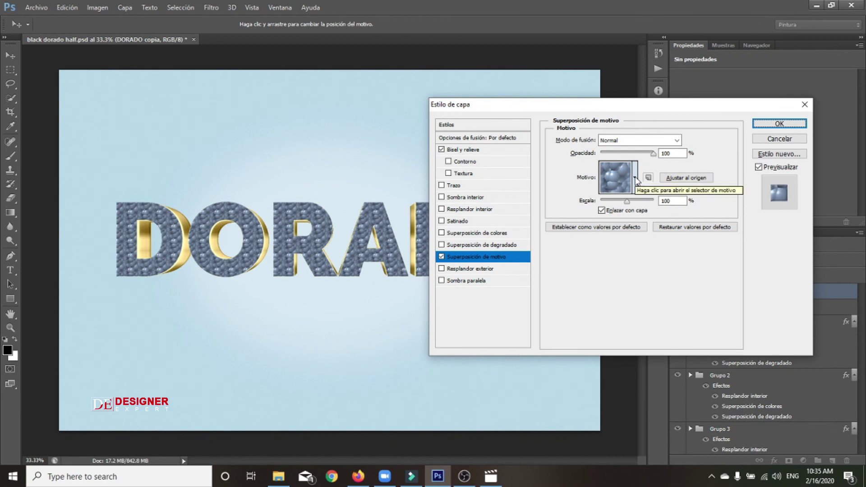
click(636, 179)
click(677, 206)
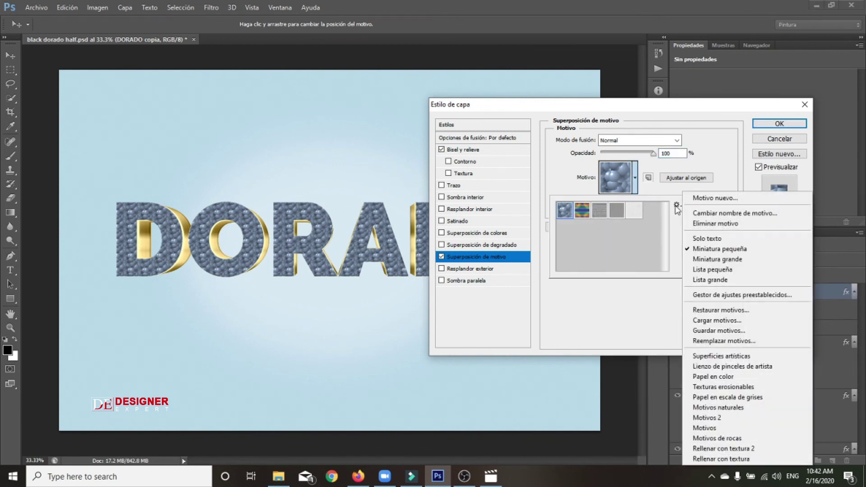
click(724, 320)
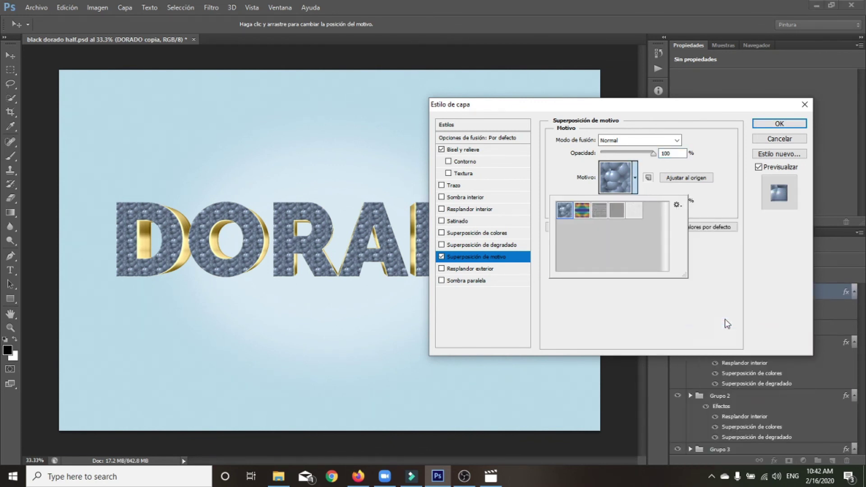
double_click(88, 70)
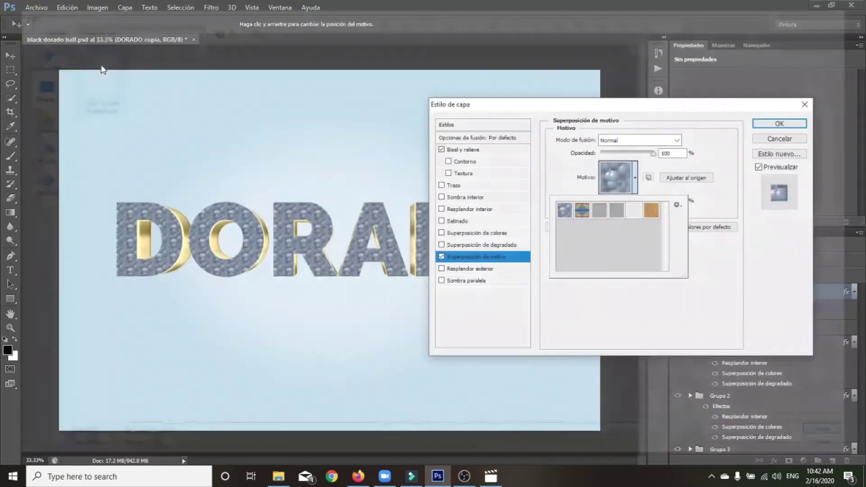
click(653, 212)
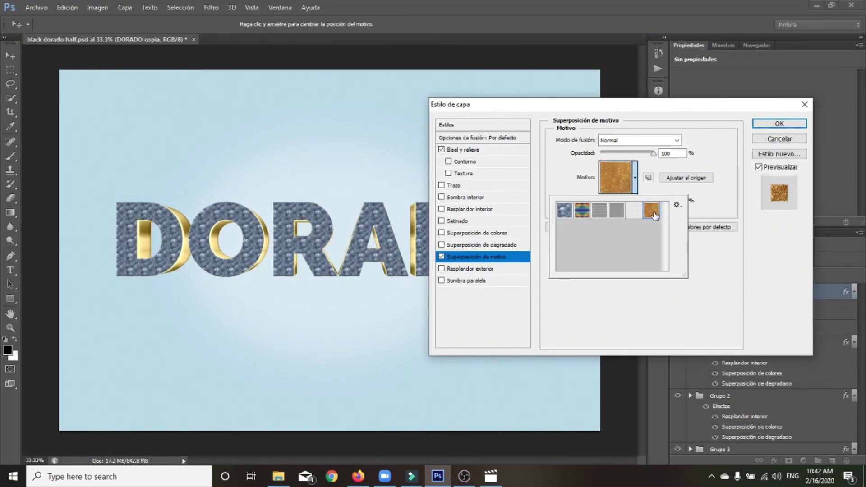
click(637, 179)
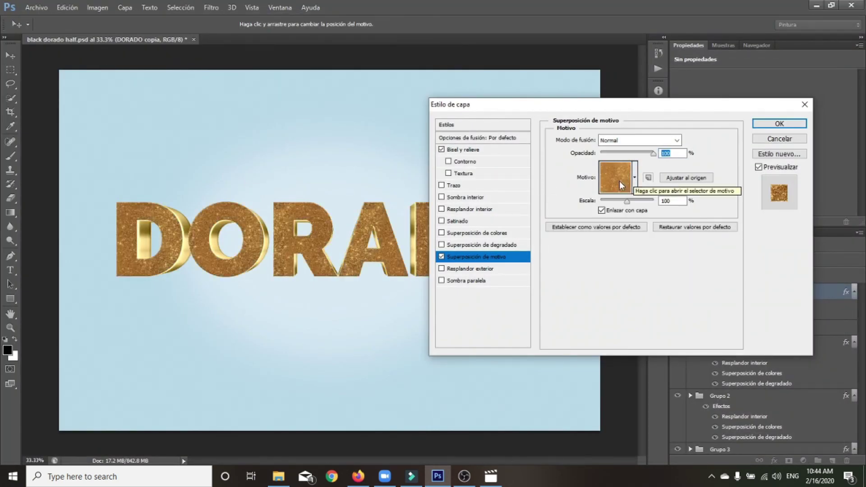
click(487, 185)
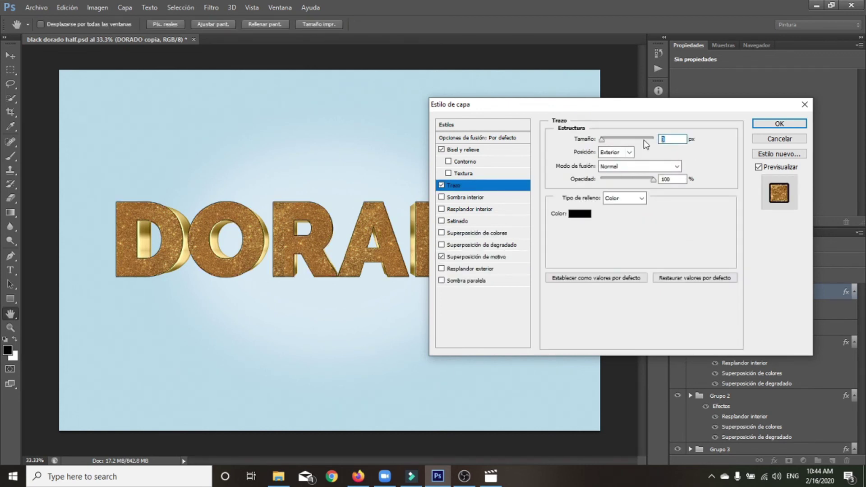
- Give DORADO copia a 3 px stroke filled with the loaded gold gradient in Angle style, and apply the style
click(667, 179)
click(643, 199)
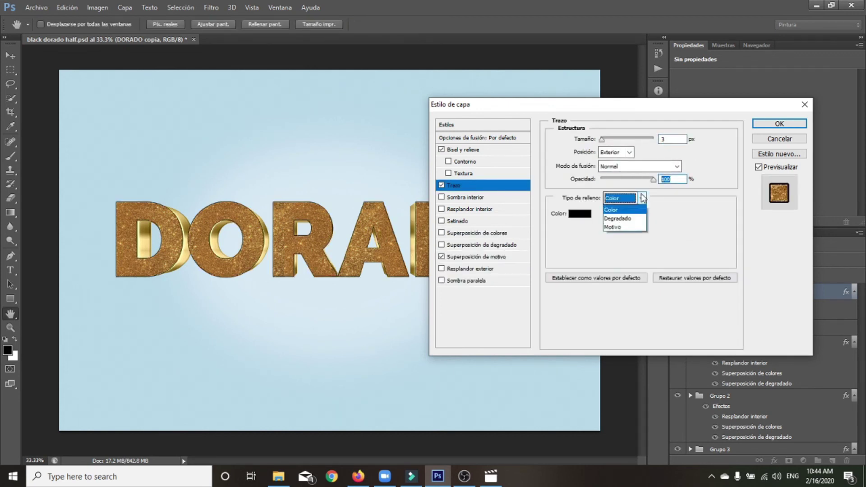
click(636, 218)
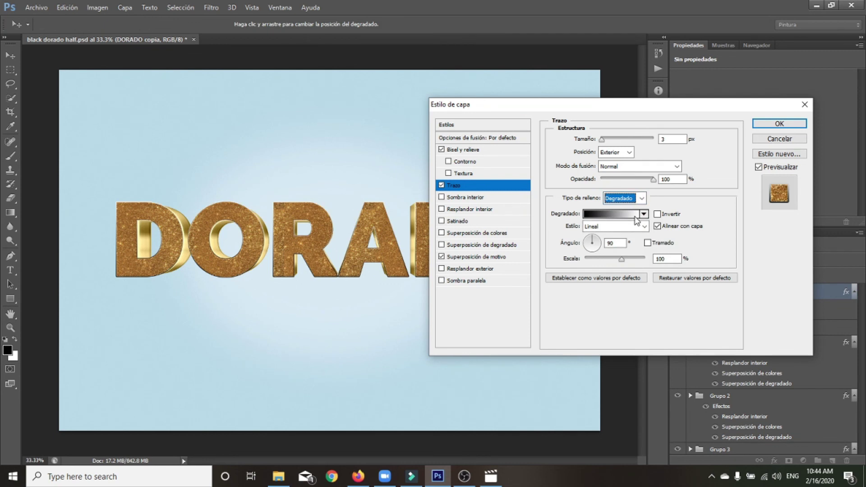
click(635, 216)
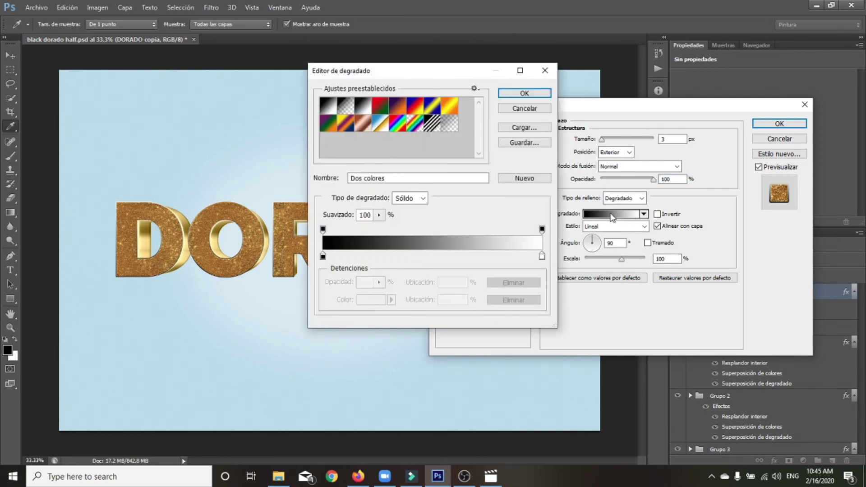
click(524, 128)
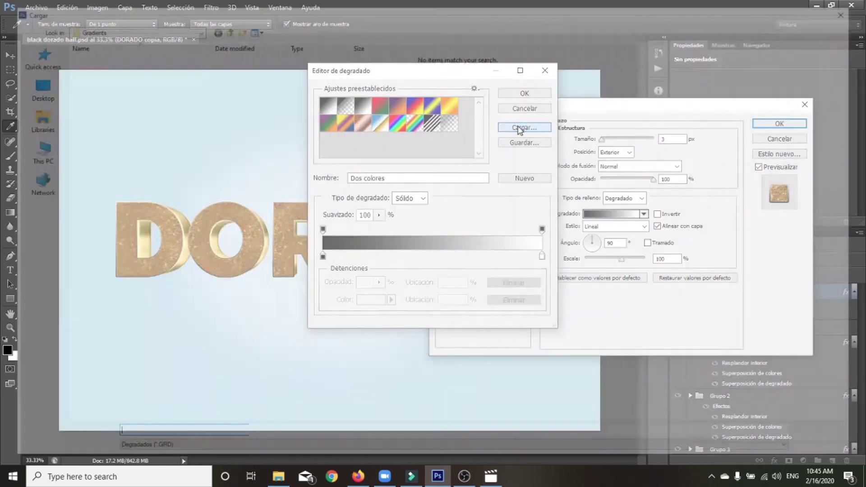
double_click(98, 68)
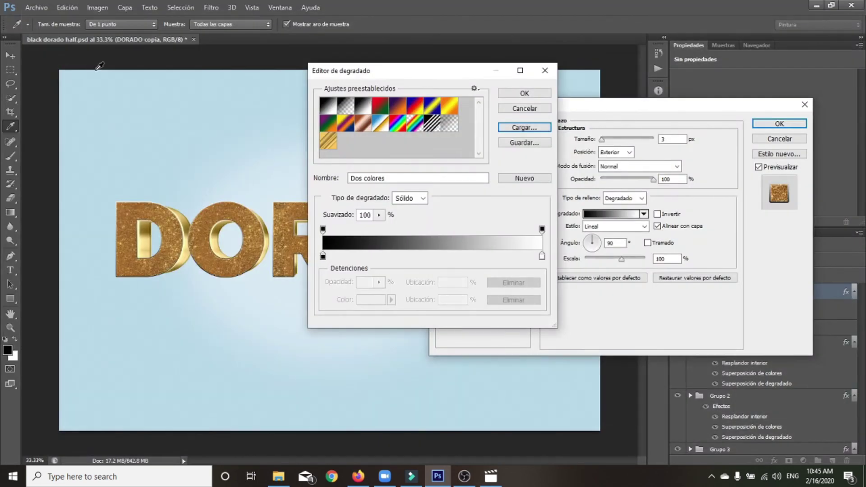
click(334, 142)
click(537, 93)
click(609, 225)
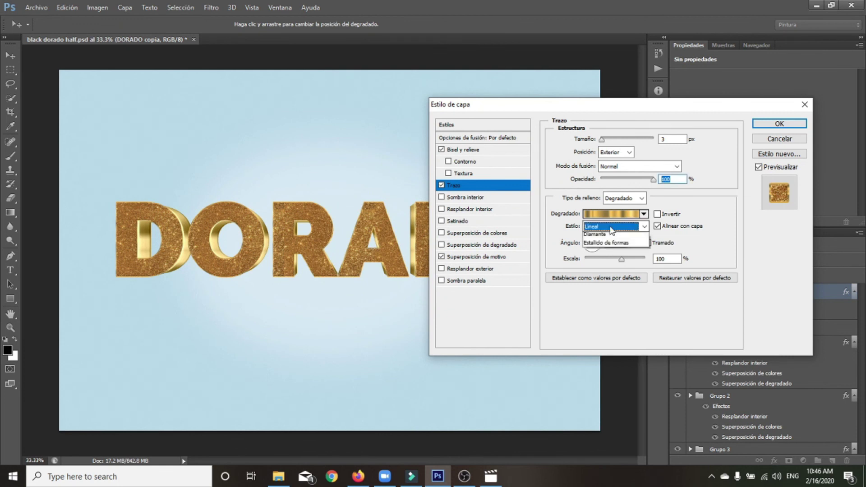
click(596, 254)
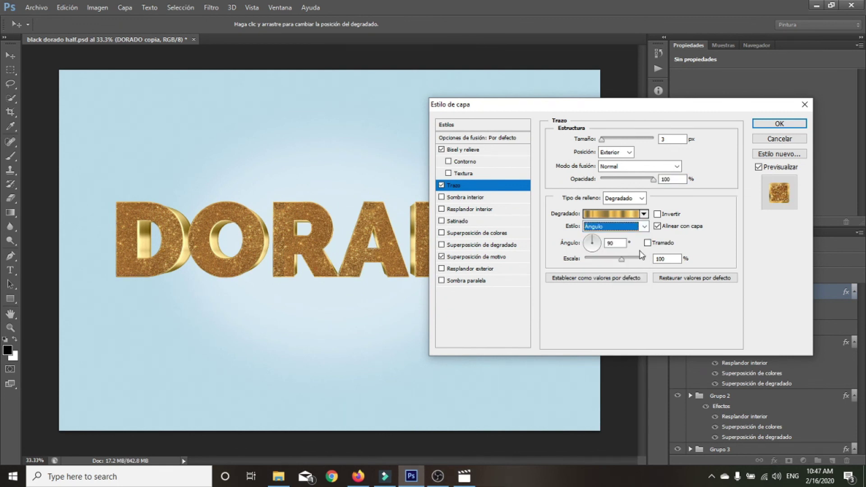
click(777, 124)
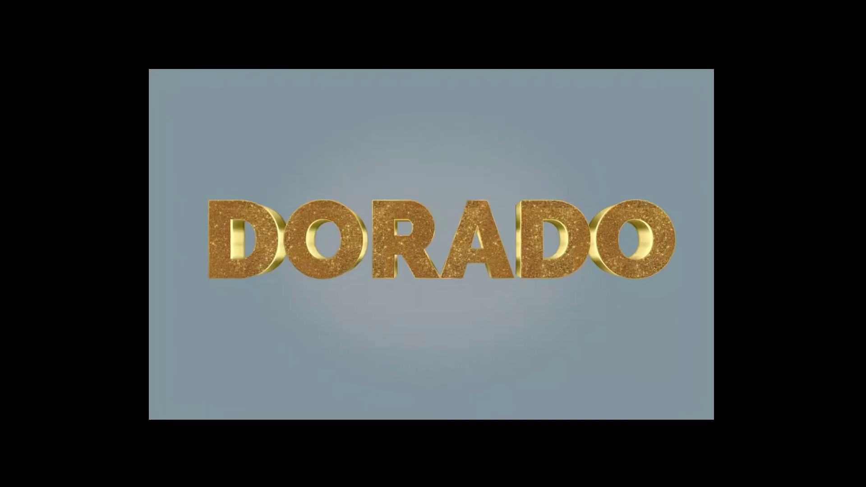